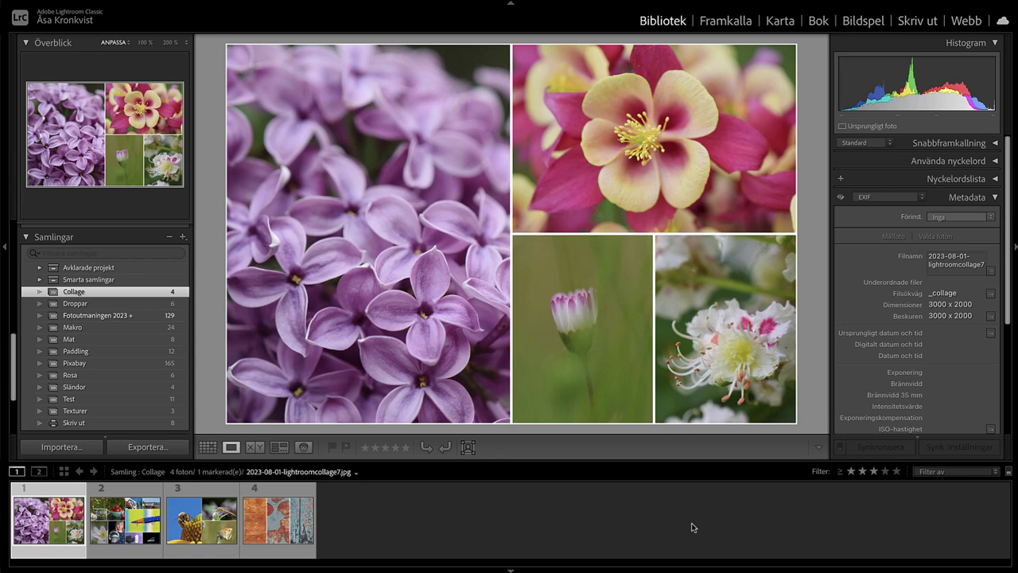
- Step through the Collage collection from the first collage to the fourth, textures collage
key("Right")
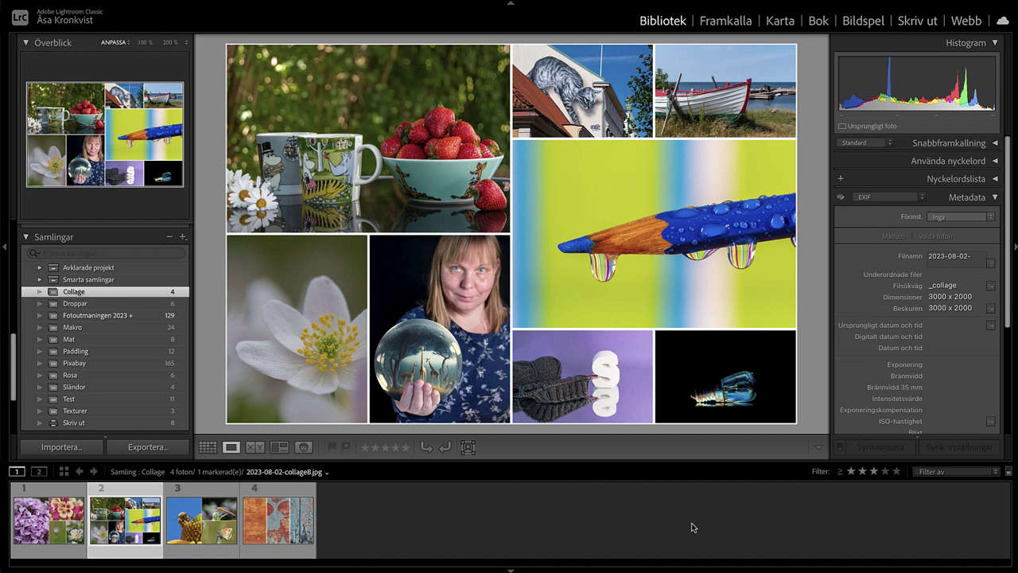
key("Right")
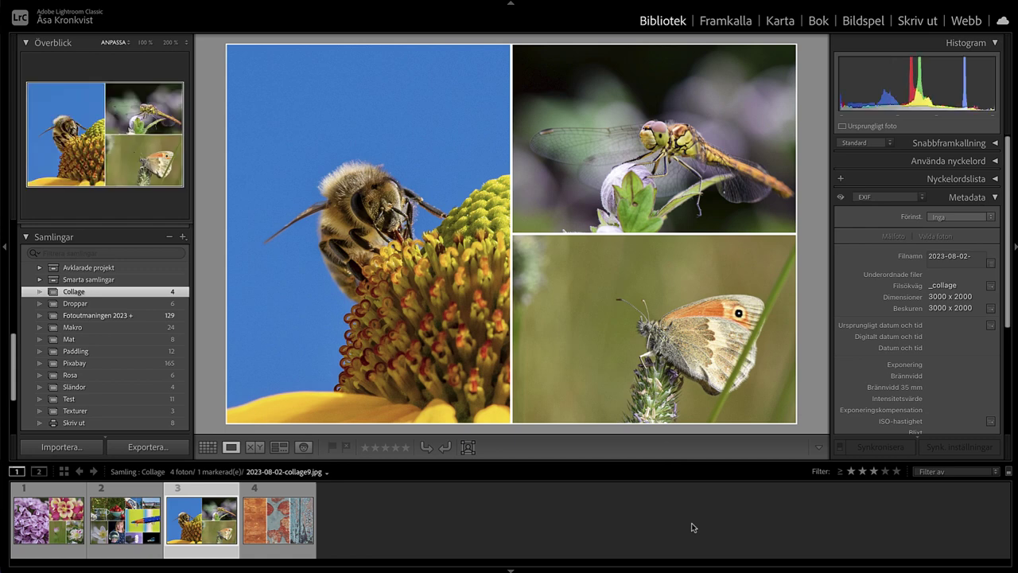
key("Right")
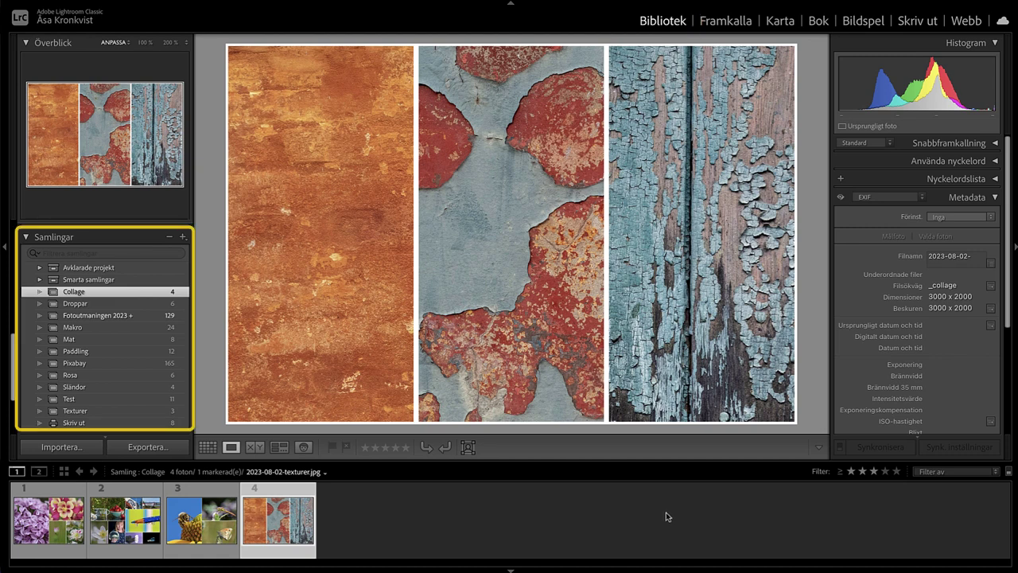
- Add a new empty collection called Sommarblommor in the Collections panel
left_click(183, 239)
left_click(196, 253)
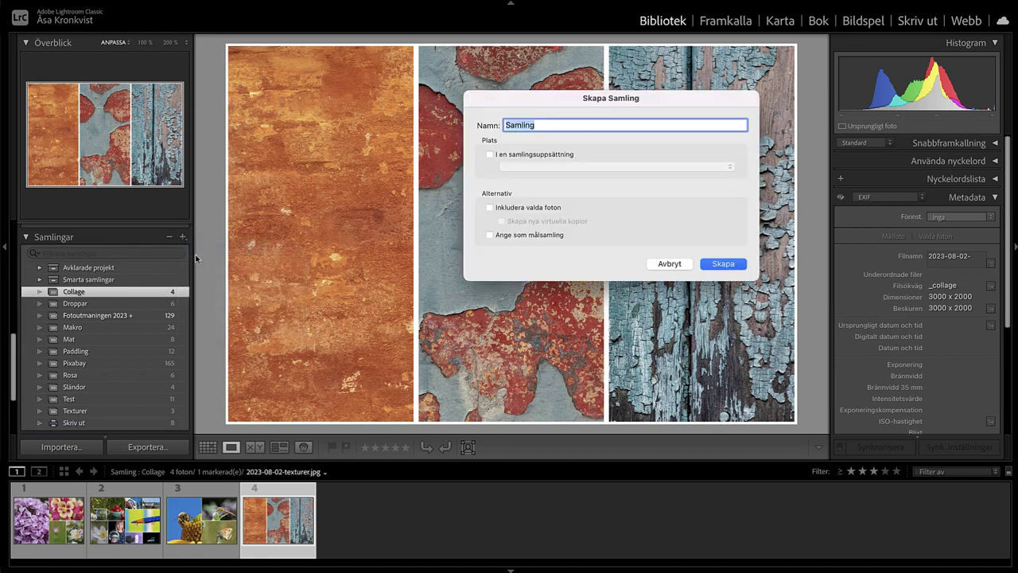
type("Sommarblommor")
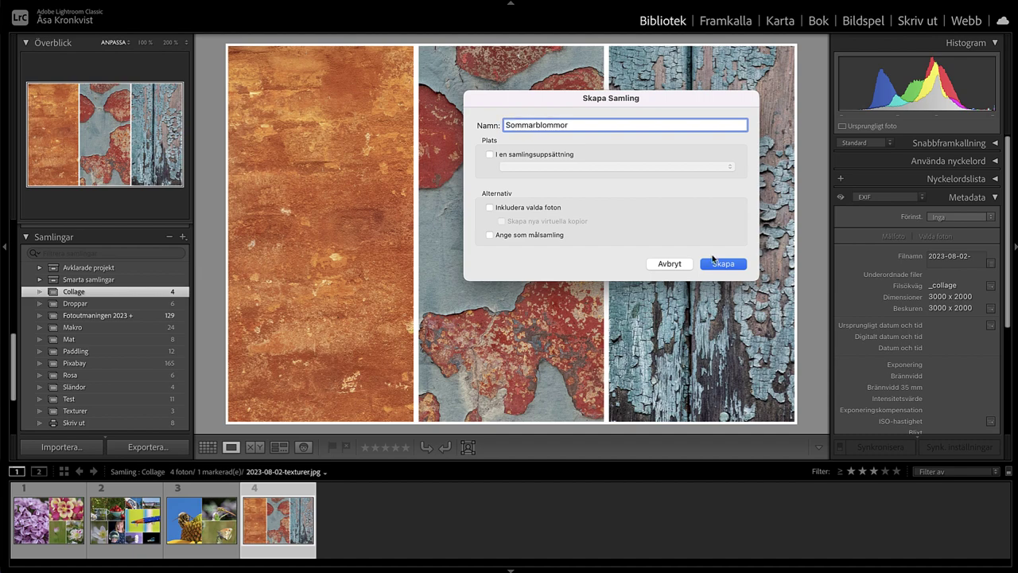
left_click(720, 263)
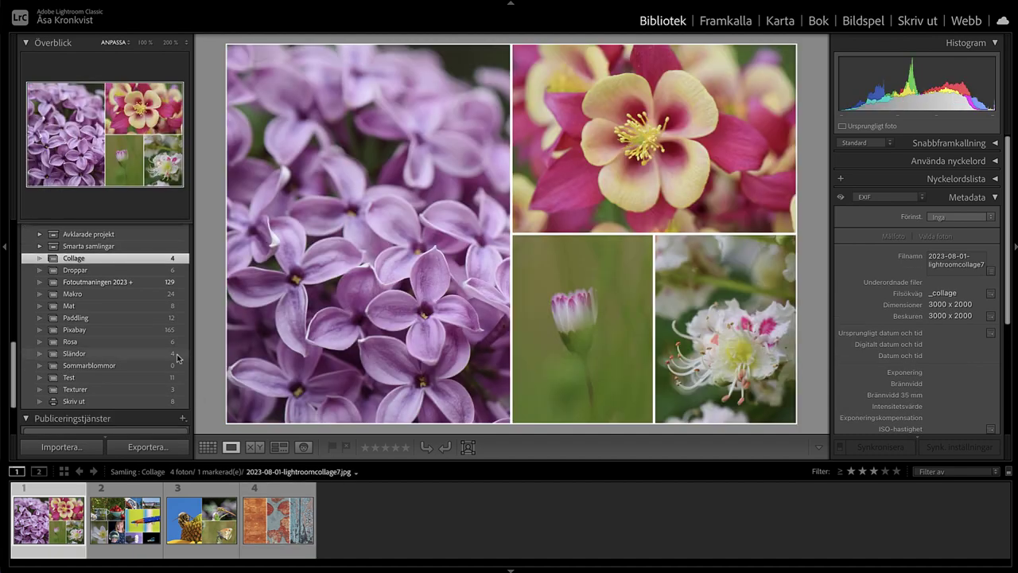
scroll(175, 353, "up", 3)
- Show the 06_juni folder in Grid view, filtered to three stars and up
scroll(175, 353, "up", 1)
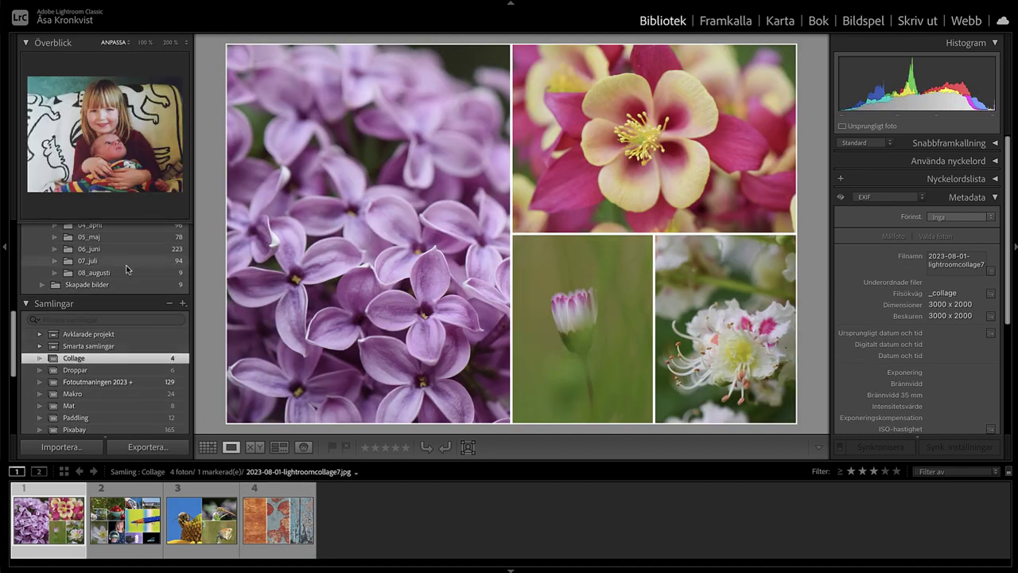
left_click(139, 248)
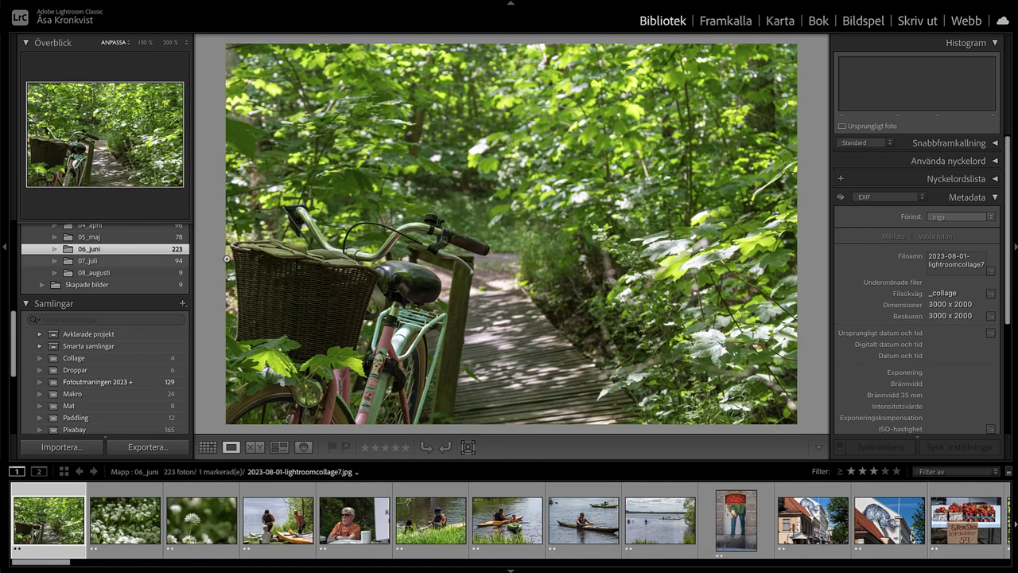
left_click(208, 447)
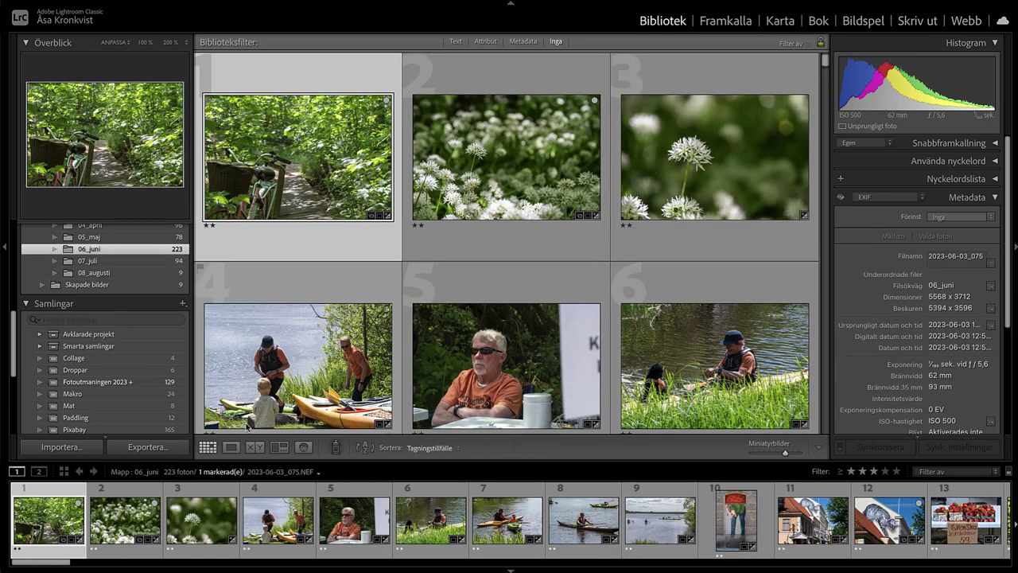
left_click(873, 471)
scroll(163, 369, "down", 3)
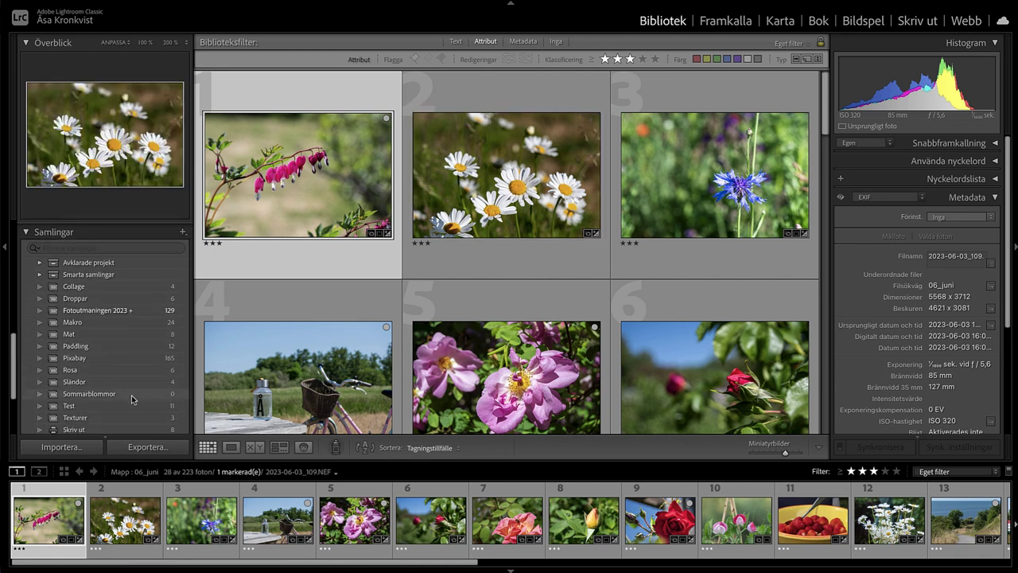
- Drag the daisy, a second flower and the rose photo into Sommarblommor
left_click_drag(503, 176, 120, 393)
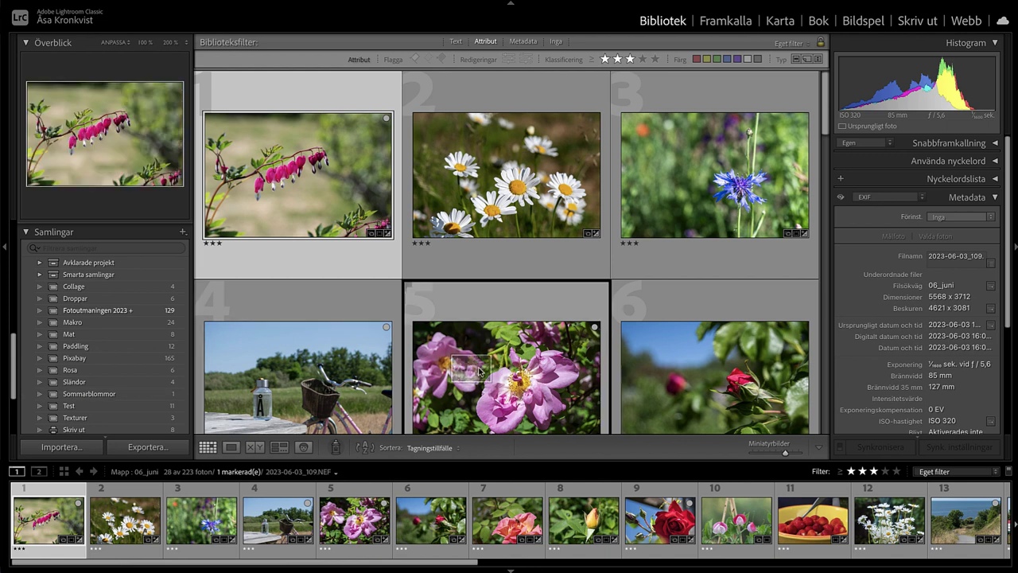
left_click_drag(493, 369, 151, 395)
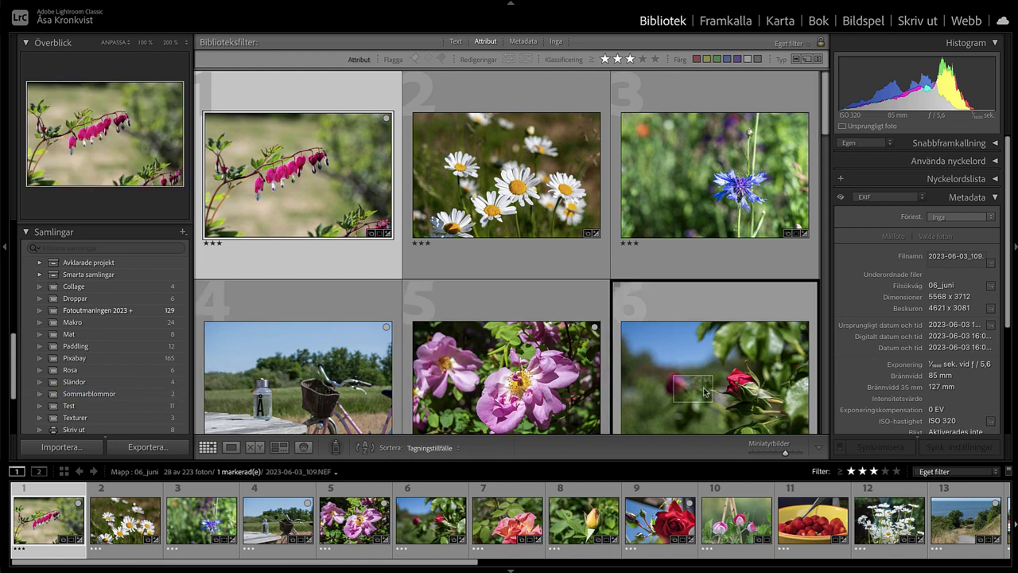
mouse_move(716, 389)
left_mouse_down()
mouse_move(168, 404)
mouse_move(159, 394)
left_mouse_up()
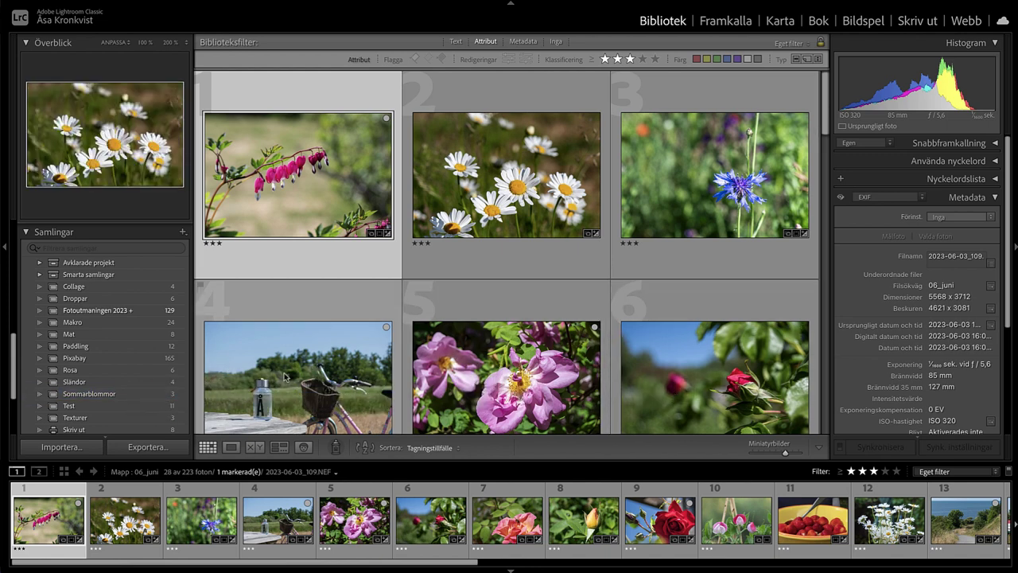
scroll(574, 344, "down", 1)
scroll(574, 344, "down", 1)
scroll(557, 345, "down", 1)
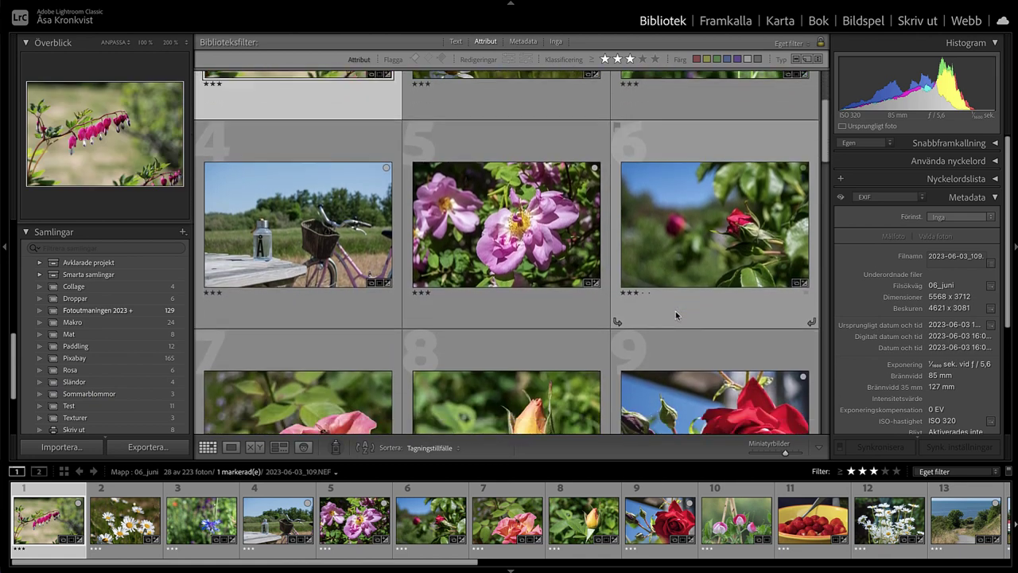
scroll(525, 346, "down", 1)
scroll(489, 348, "down", 1)
scroll(489, 347, "down", 1)
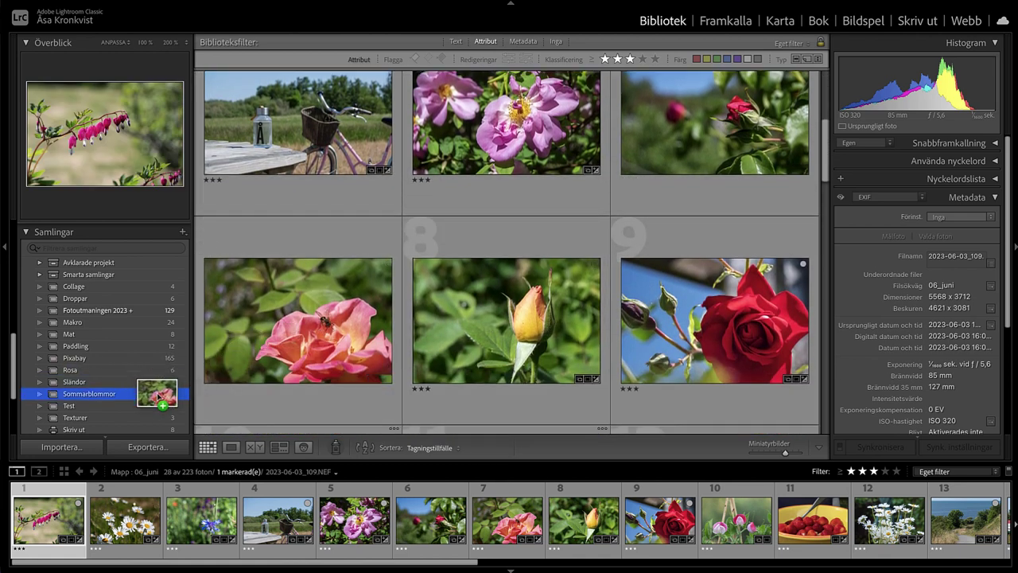
- Add the yellow rosebud and further flower photos to Sommarblommor, totalling eight
left_click_drag(322, 331, 151, 394)
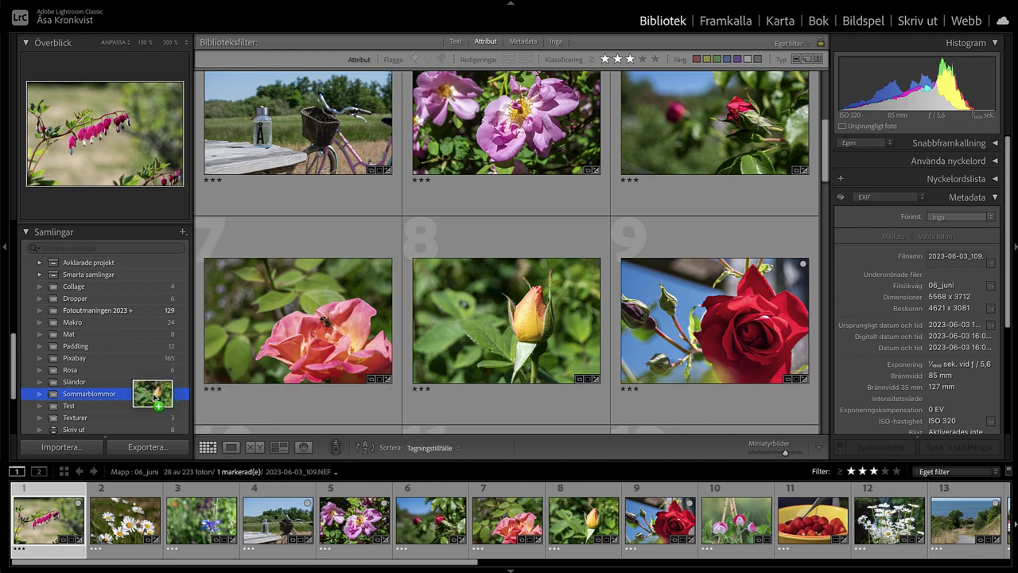
left_click_drag(523, 321, 151, 394)
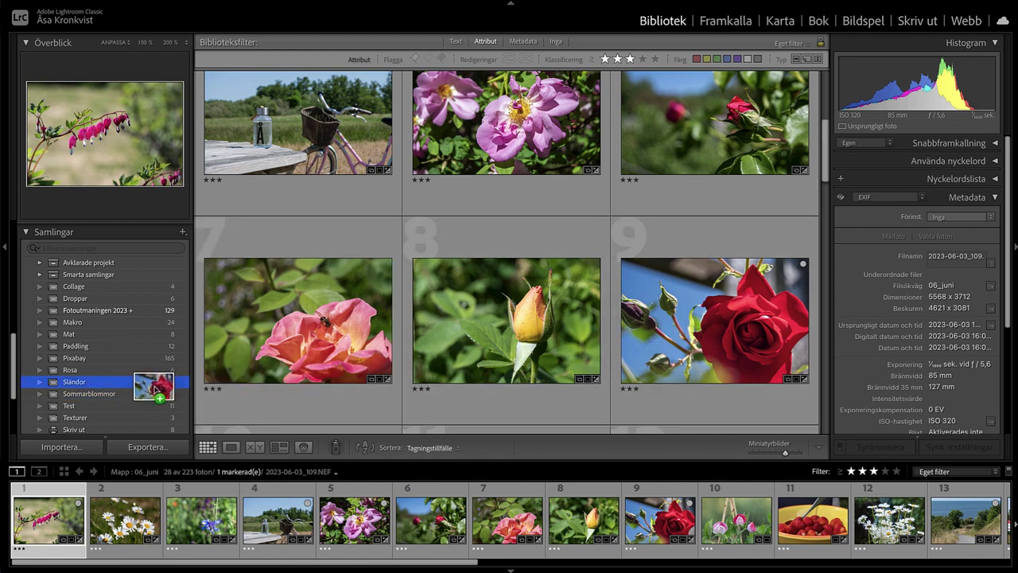
left_click_drag(711, 330, 152, 394)
scroll(636, 310, "down", 1)
scroll(636, 310, "down", 3)
scroll(629, 306, "down", 3)
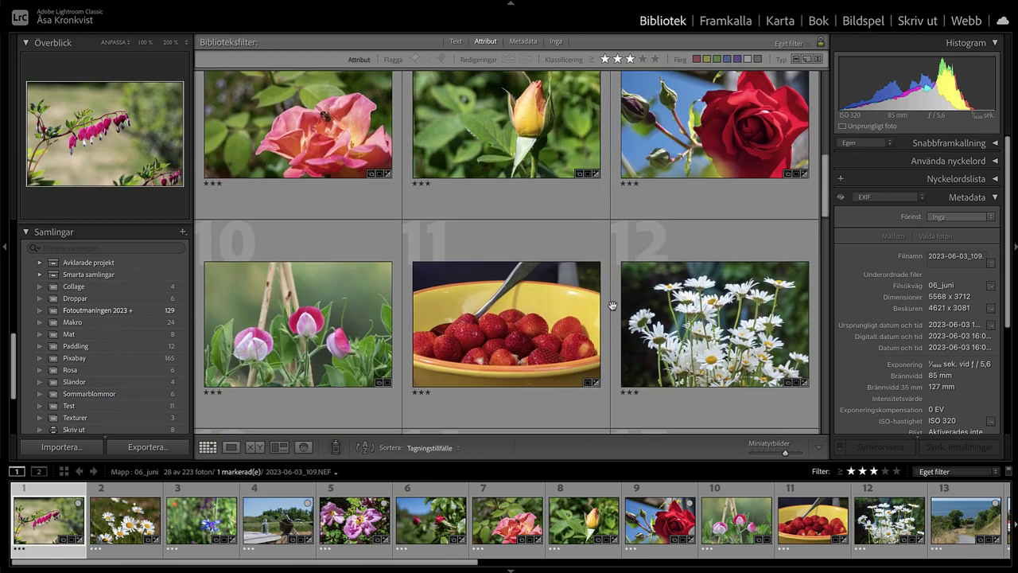
left_click_drag(358, 345, 151, 394)
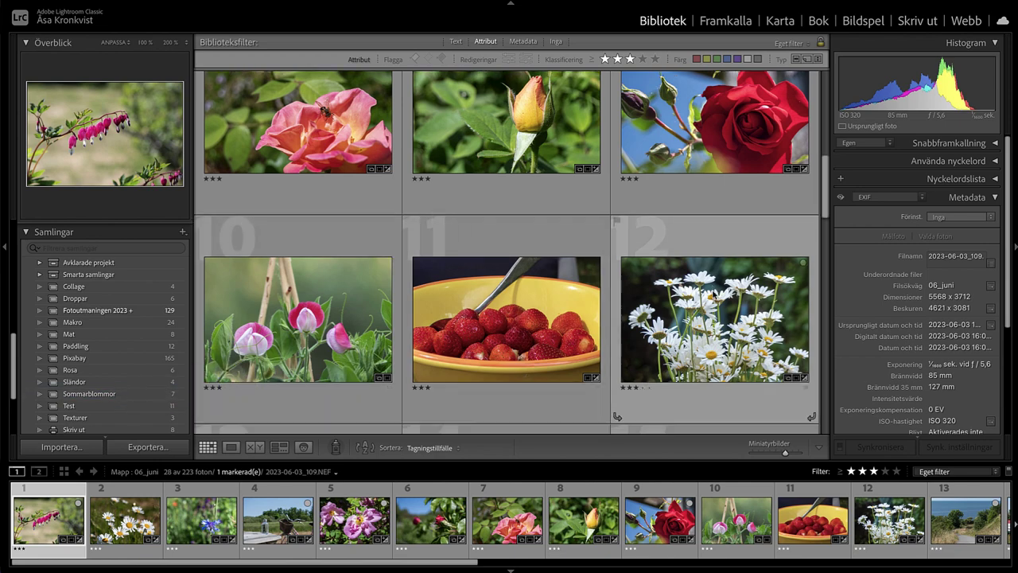
scroll(714, 294, "down", 3)
scroll(713, 294, "down", 3)
scroll(711, 287, "down", 3)
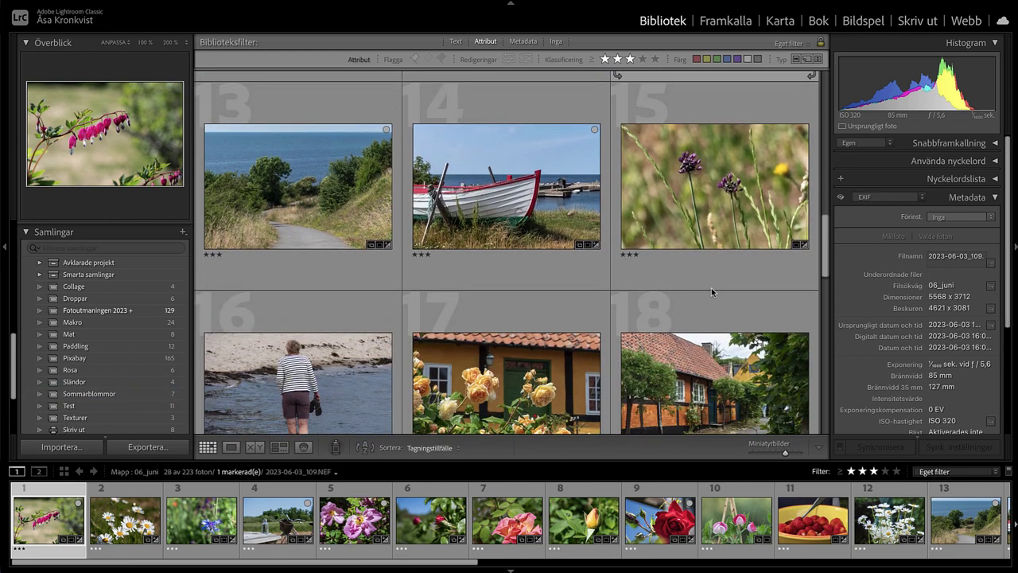
scroll(711, 287, "down", 2)
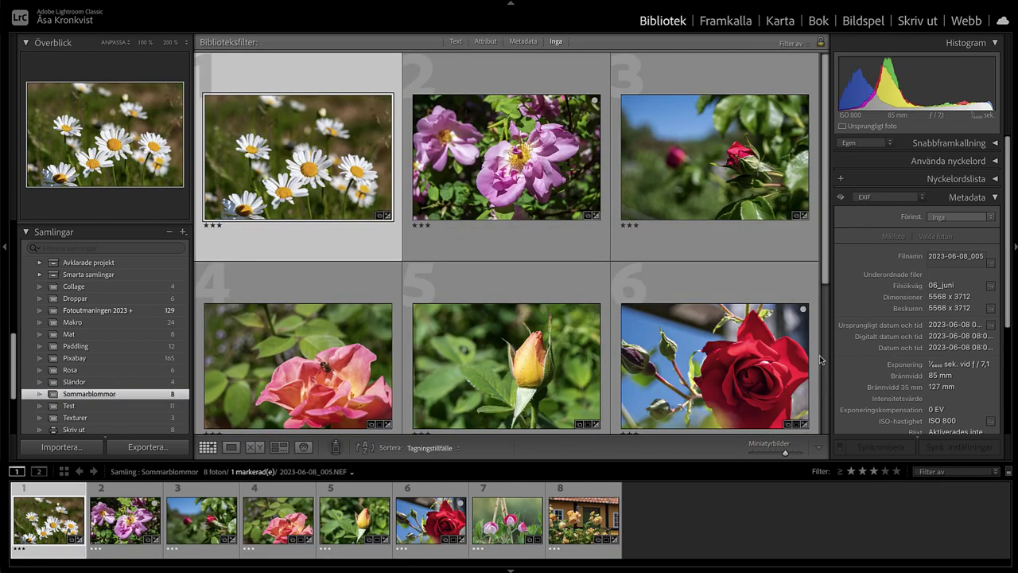
scroll(817, 360, "down", 1)
scroll(815, 360, "down", 1)
scroll(815, 361, "down", 1)
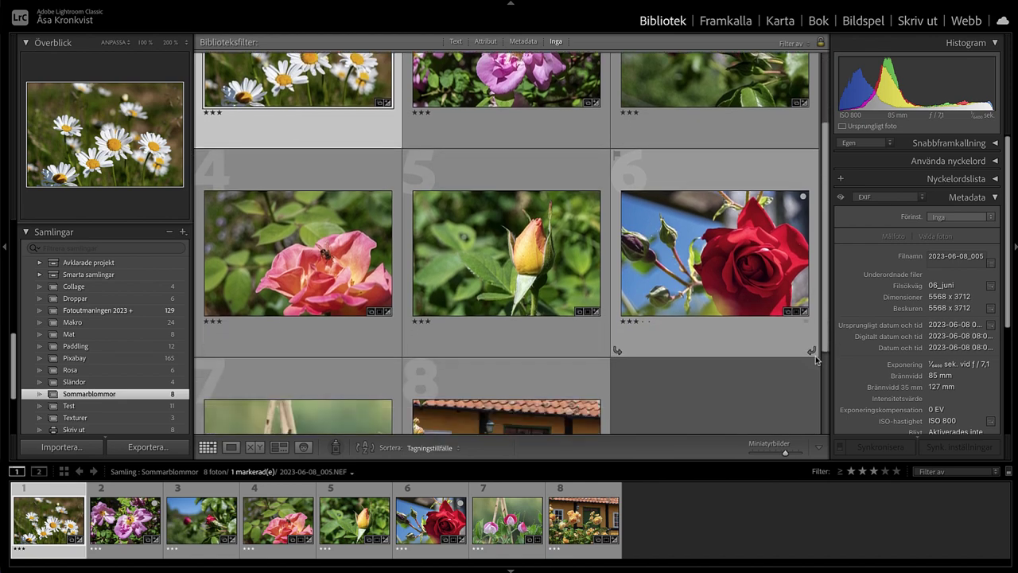
scroll(815, 360, "down", 1)
scroll(815, 360, "up", 1)
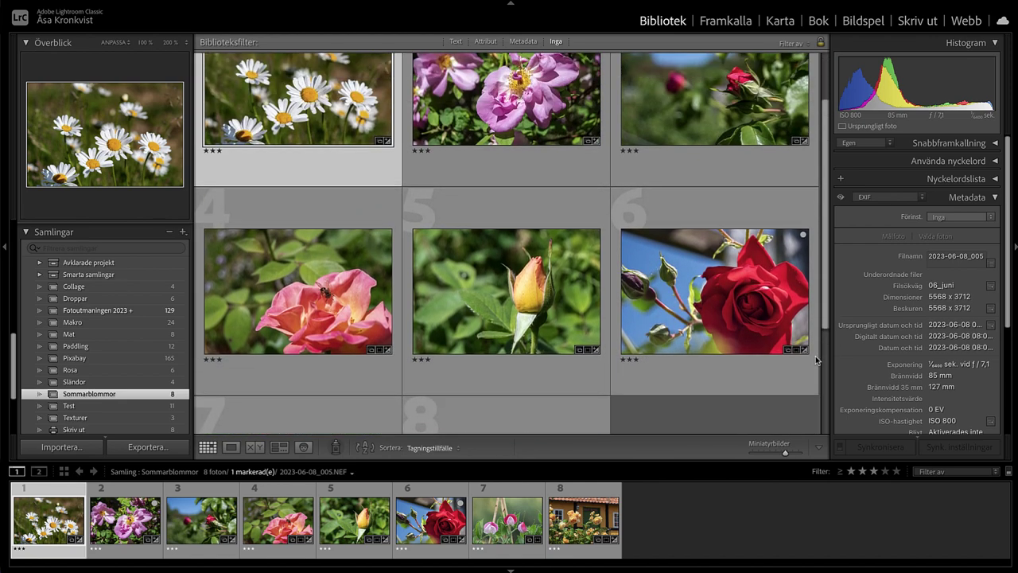
scroll(815, 360, "up", 1)
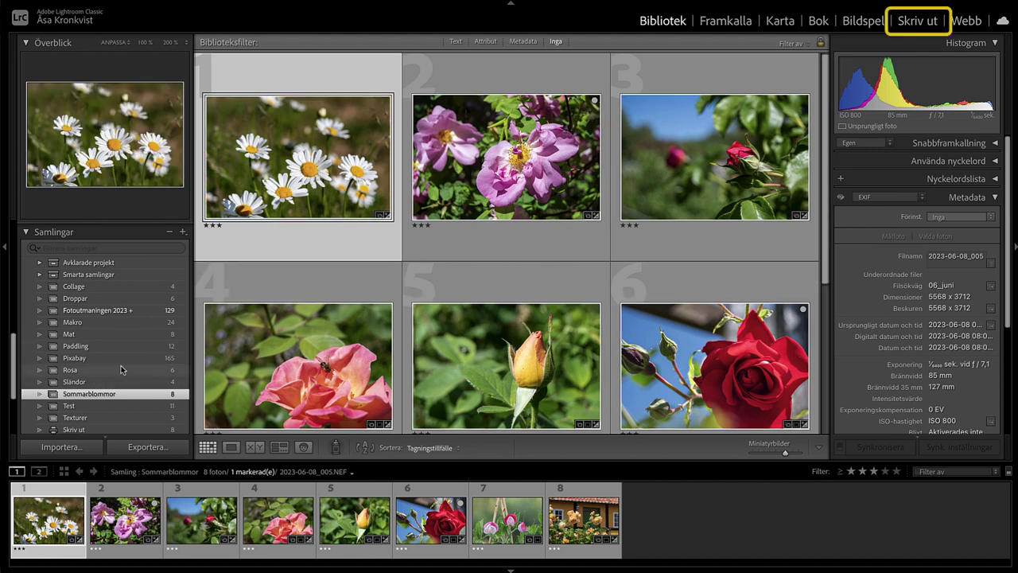
- Lay out the daisy photo in the Print module with units set to inches
left_click(925, 24)
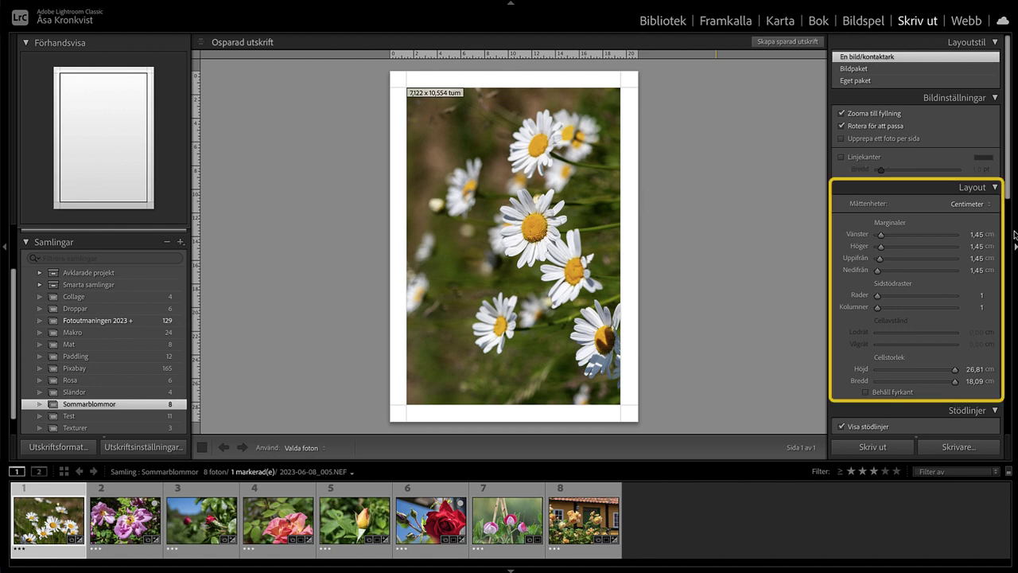
left_click(966, 205)
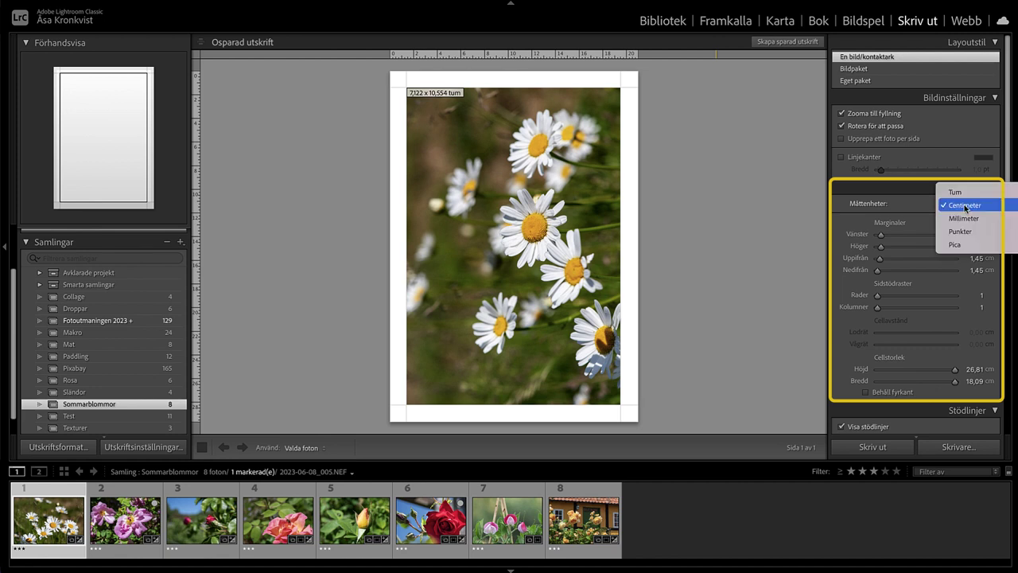
left_click(965, 193)
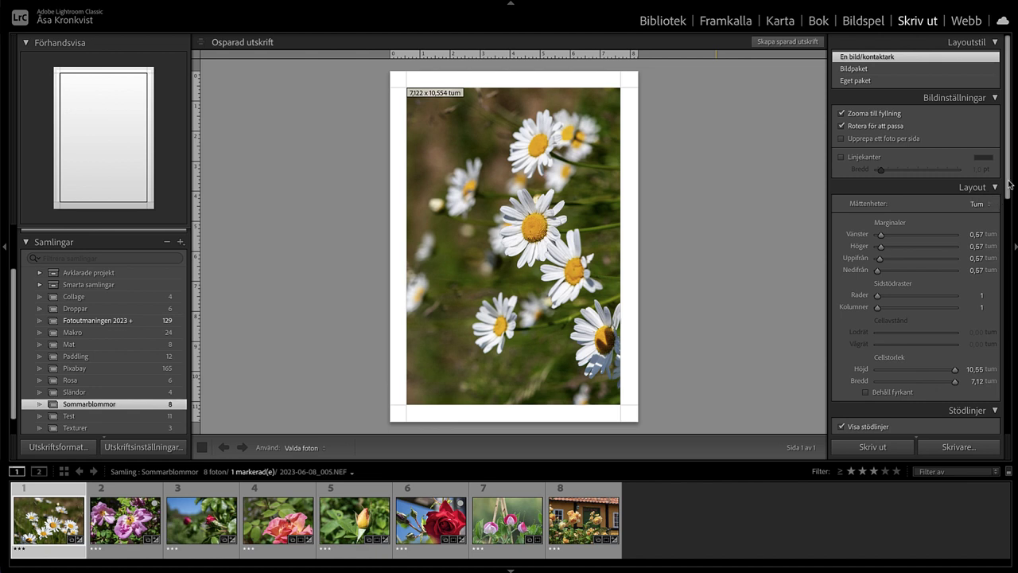
- Scroll the right panel down to the Utskriftsjobb (Print Job) section
scroll(1006, 239, "down", 5)
scroll(1002, 302, "down", 5)
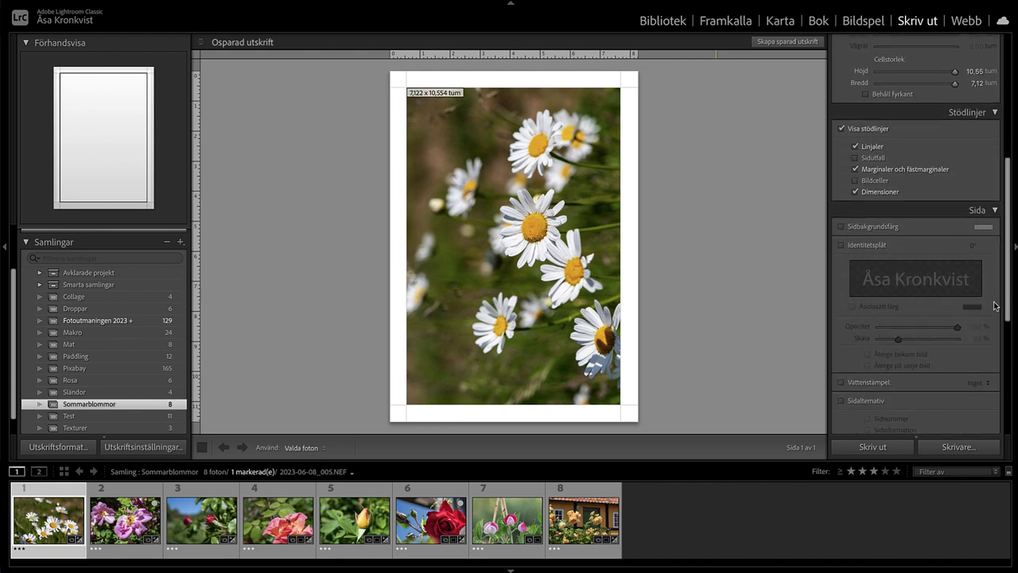
scroll(998, 358, "down", 5)
scroll(994, 410, "down", 5)
scroll(993, 410, "down", 1)
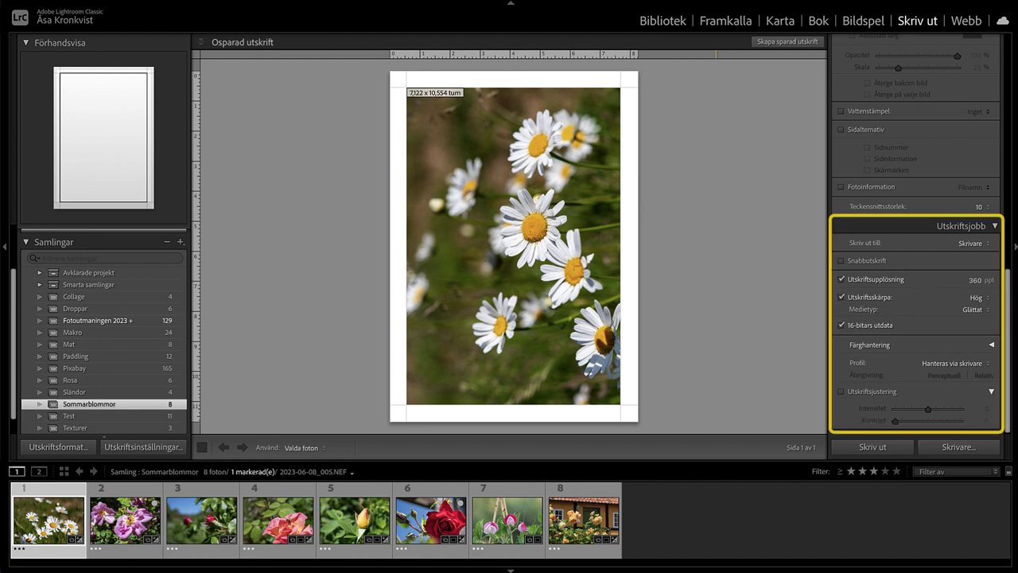
- Set the print job to JPEG File, 100 ppi resolution, sharpening off, JPEG quality 80
left_click(970, 245)
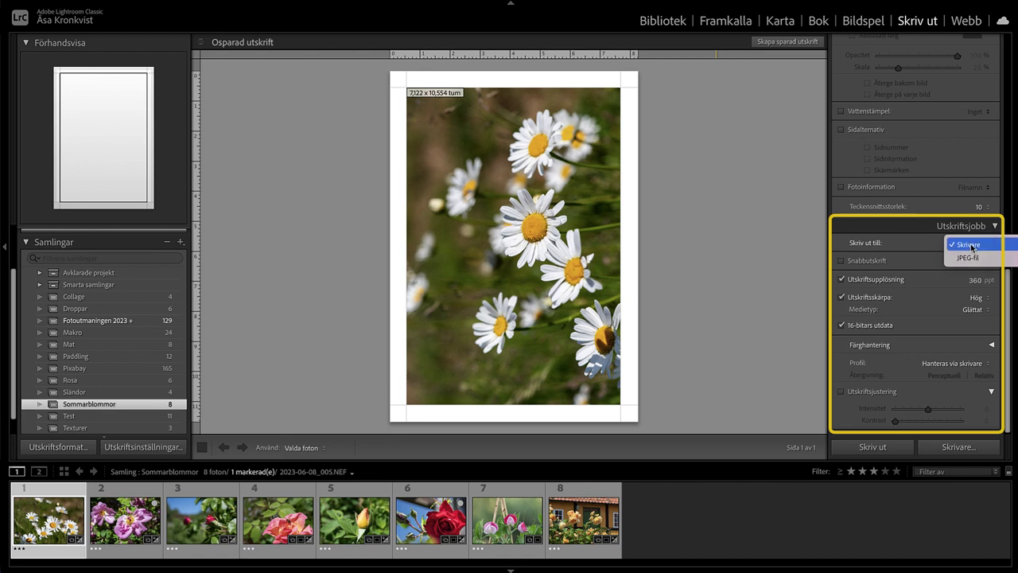
left_click(969, 258)
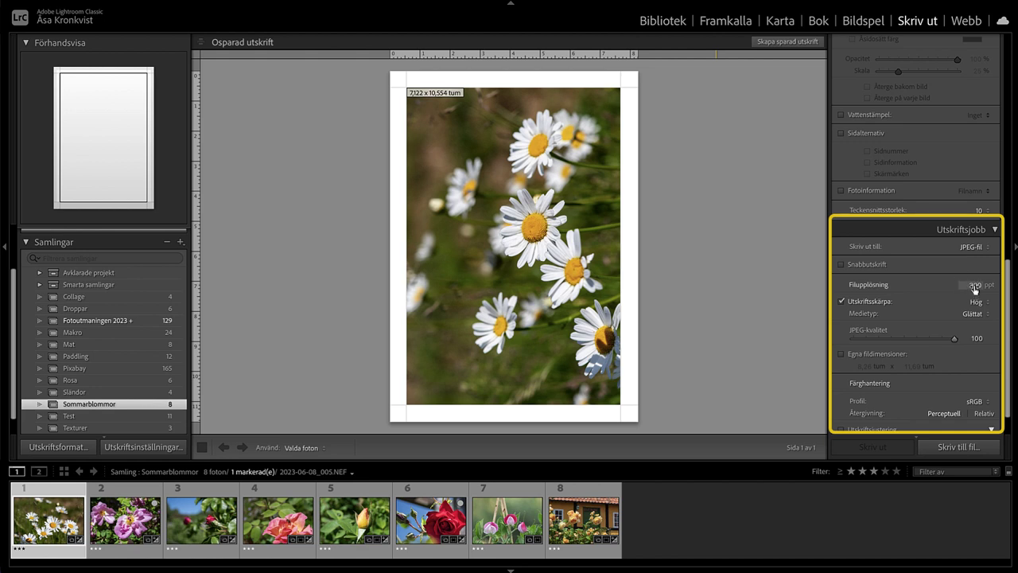
left_click(974, 286)
type("100")
key("Return")
left_click(883, 306)
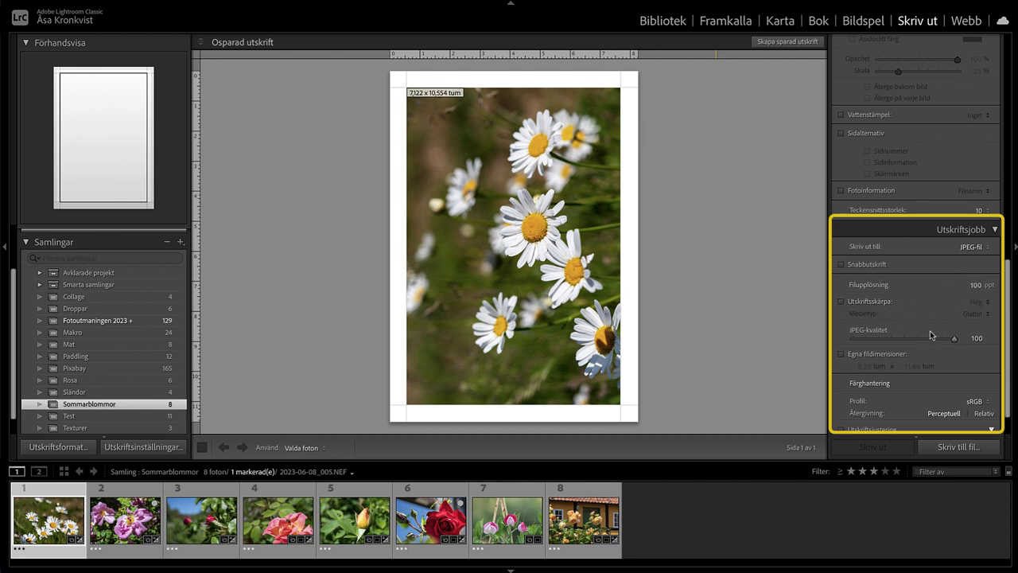
left_click(977, 340)
type("80")
key("Return")
- Turn on custom file dimensions of 30 in wide by 20 in high
left_click(841, 354)
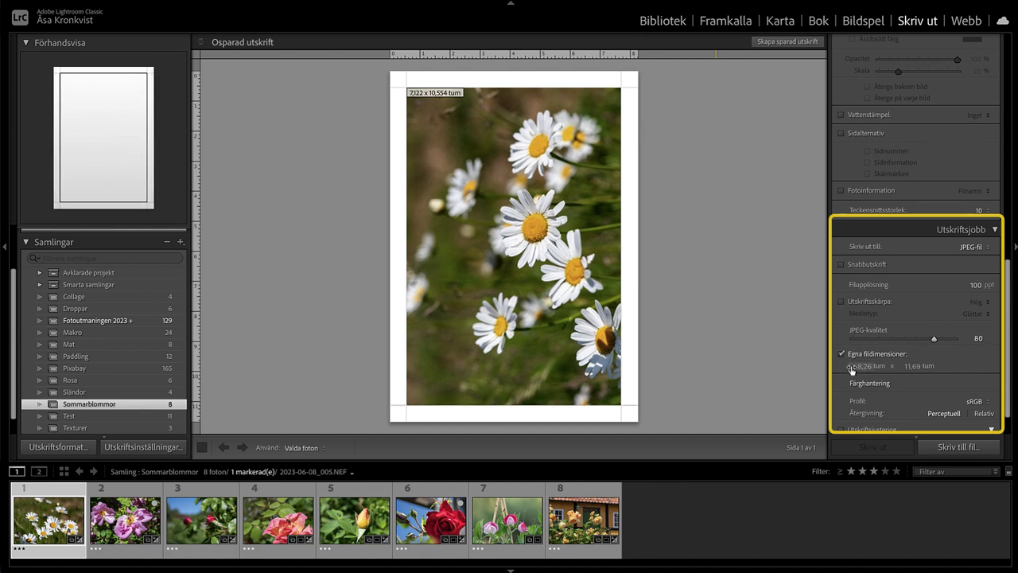
left_click(863, 366)
type("30")
key("Tab")
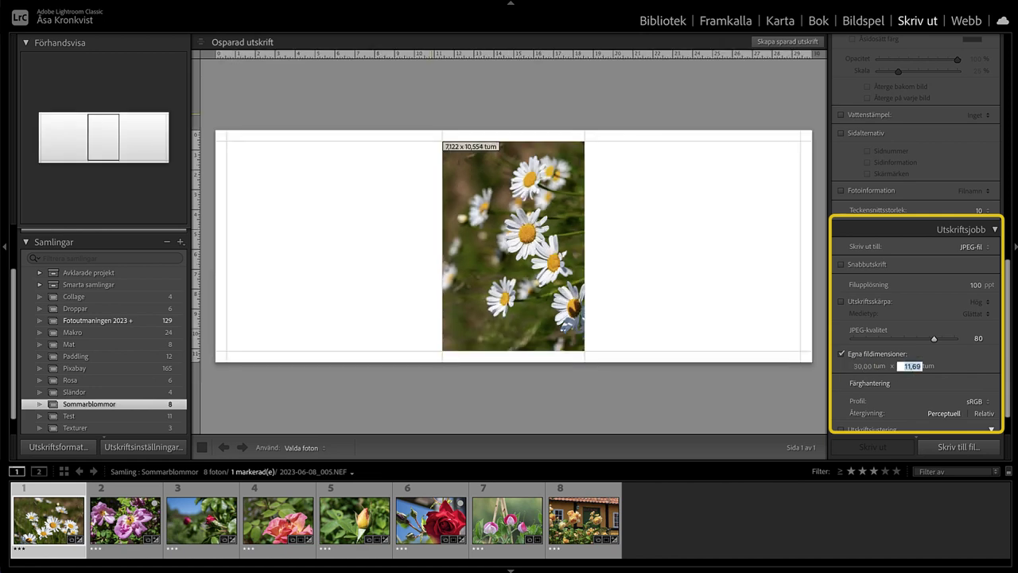
type("20")
key("Return")
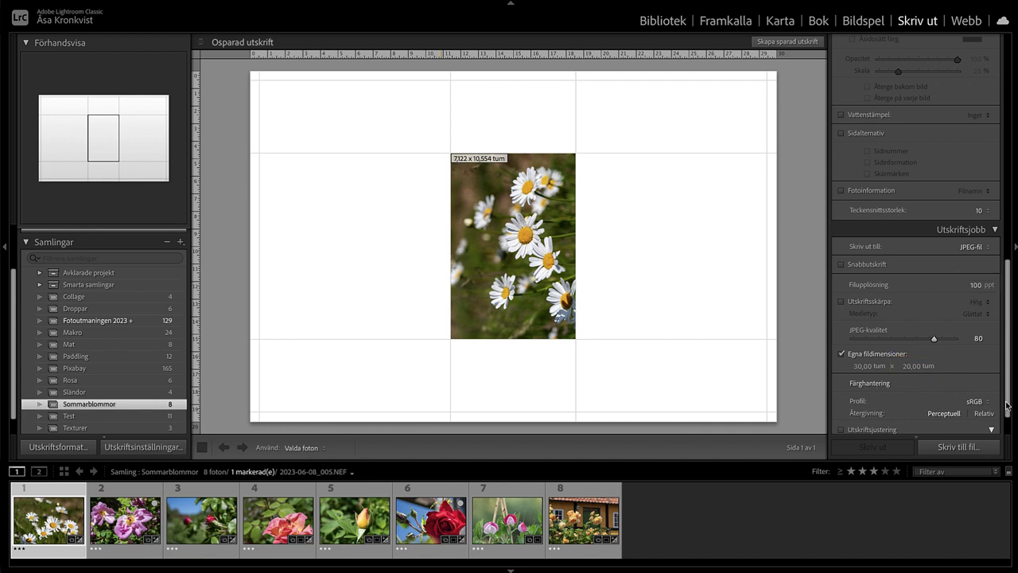
scroll(1009, 408, "up", 10)
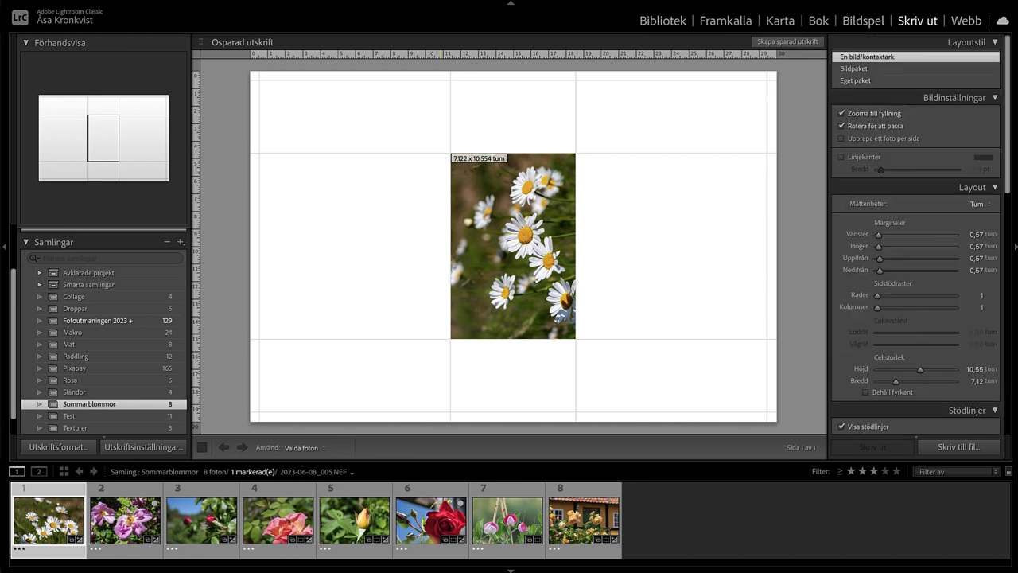
- Choose the Custom Package (Eget paket) layout style and make the inner stroke white
left_click(870, 81)
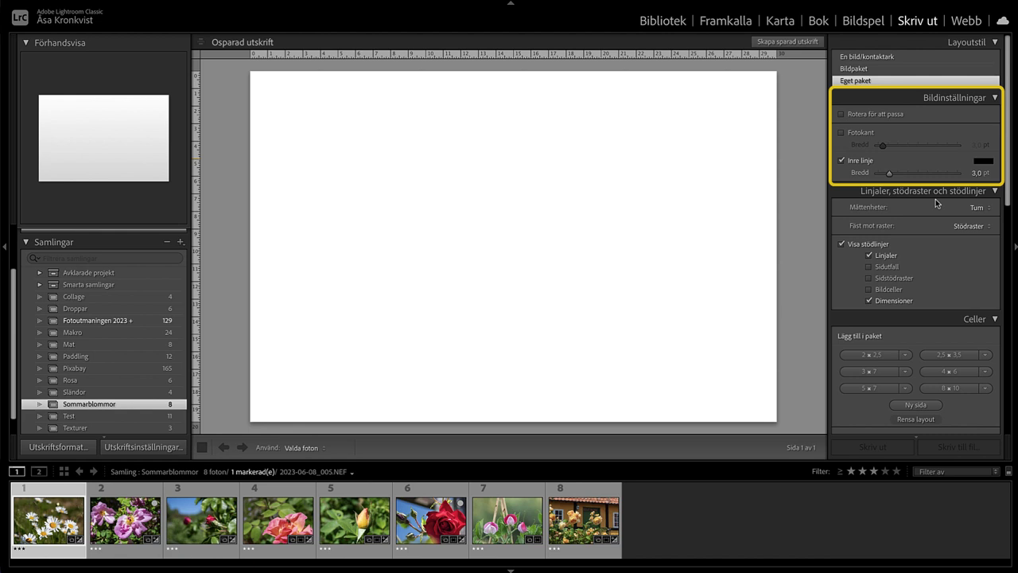
left_click(987, 163)
left_click(840, 144)
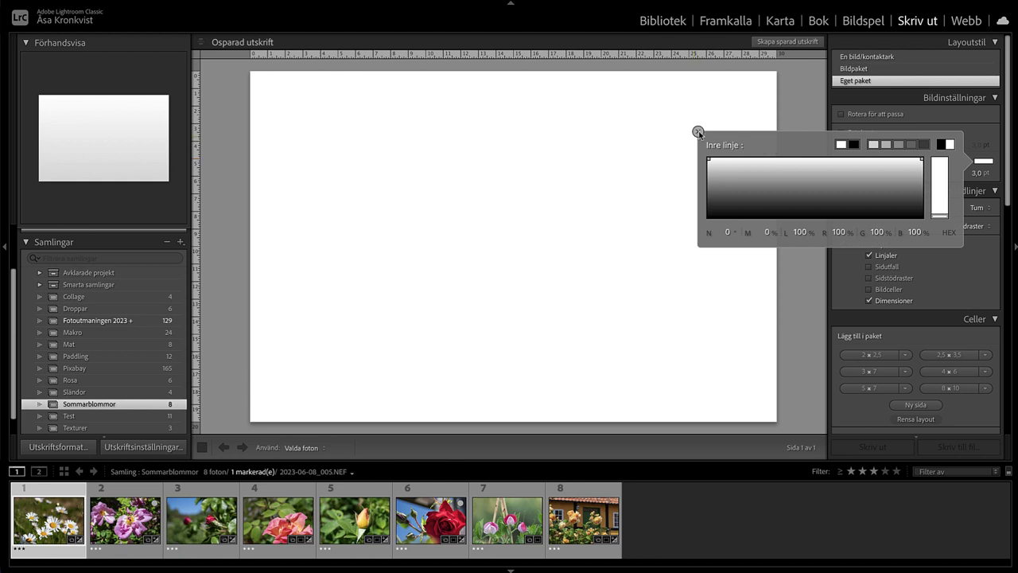
left_click(698, 131)
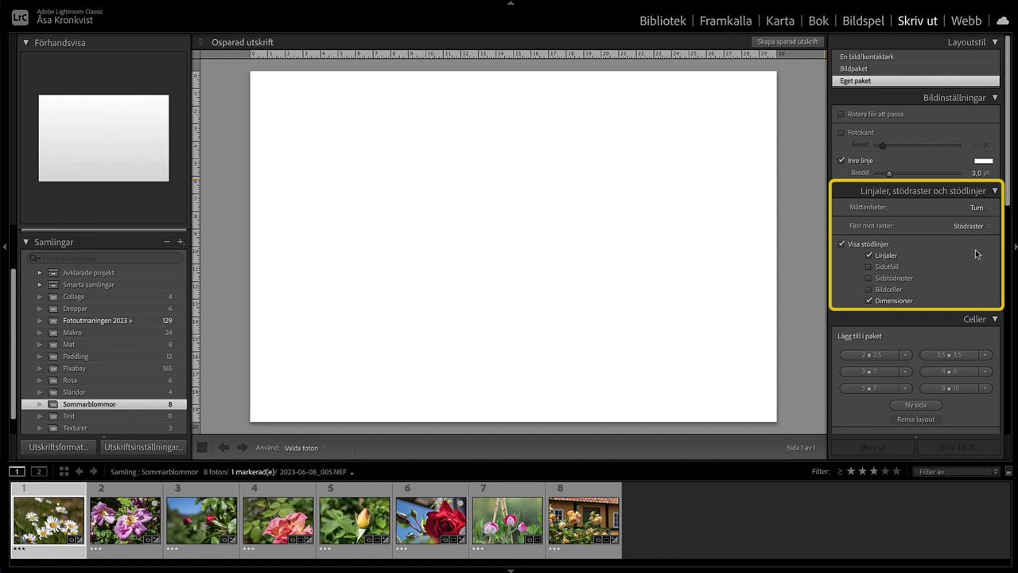
- Set Fäst mot raster (Snap To) to Celler so photos snap to cells
left_click(972, 226)
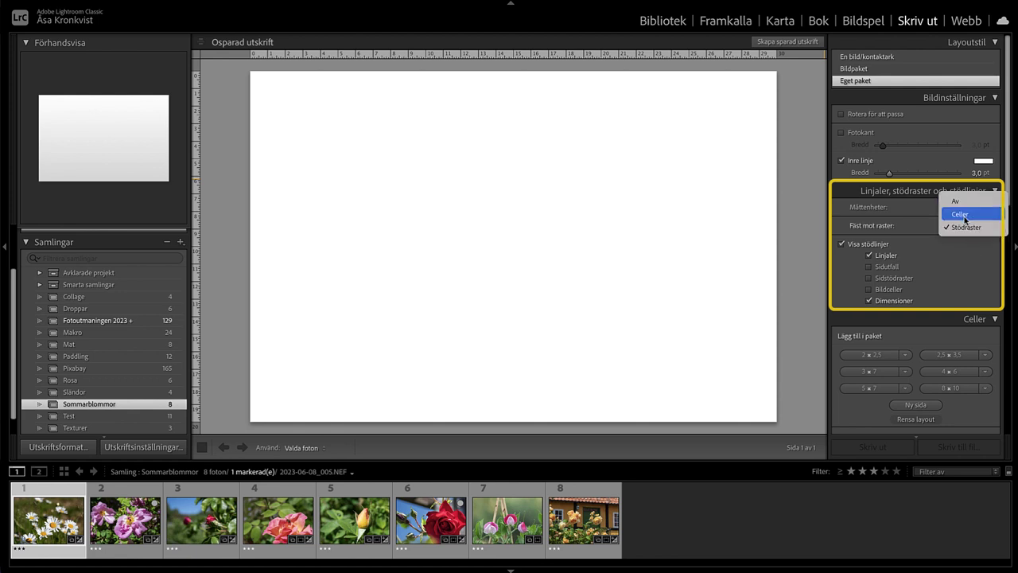
left_click(960, 214)
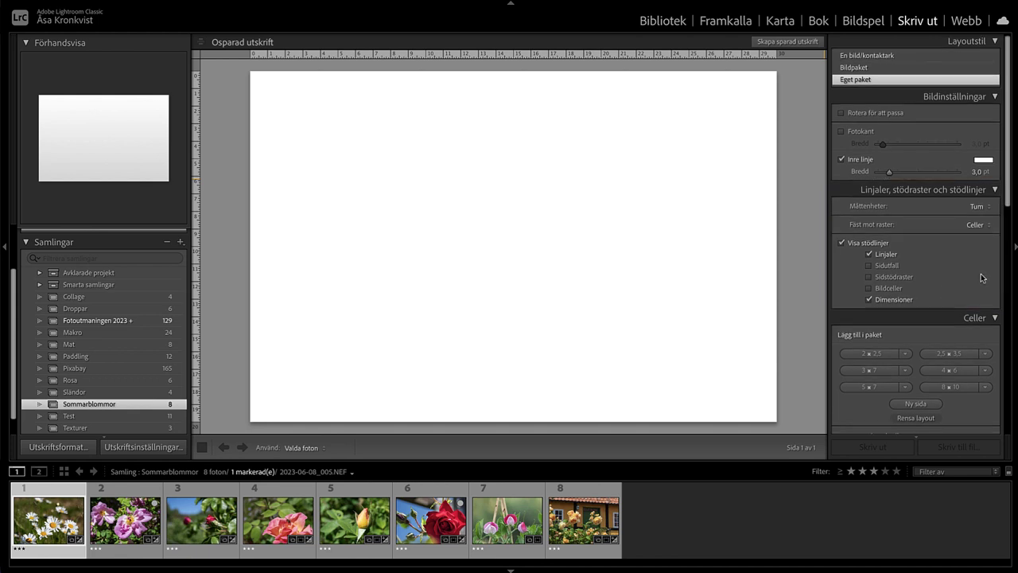
scroll(981, 274, "down", 3)
scroll(983, 276, "down", 1)
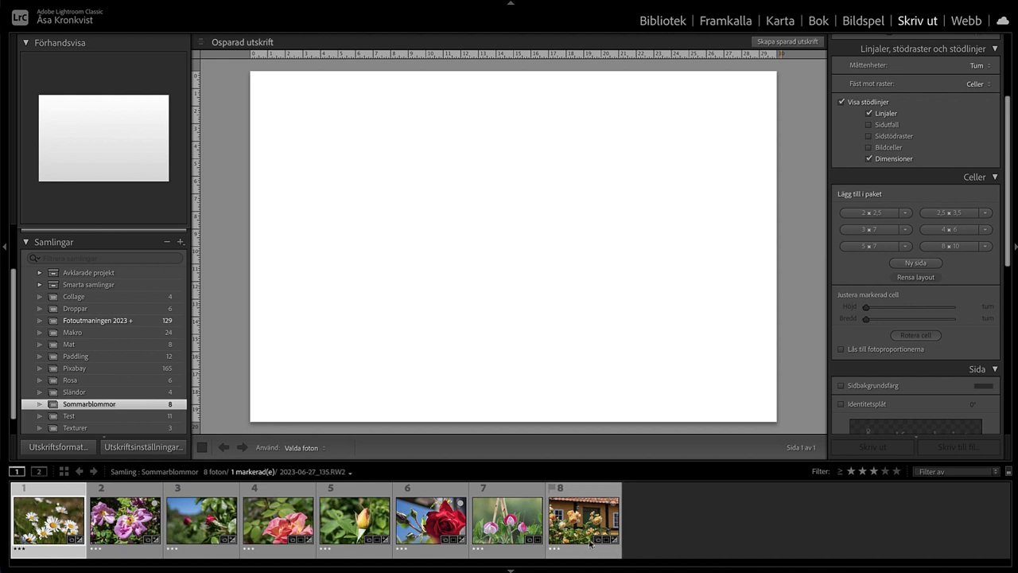
- Place the yellow rose as a full-height 10 × 20 in cell, then add the red rose
mouse_move(581, 528)
left_mouse_down()
mouse_move(377, 189)
mouse_move(286, 103)
mouse_move(271, 383)
mouse_move(283, 420)
left_mouse_up()
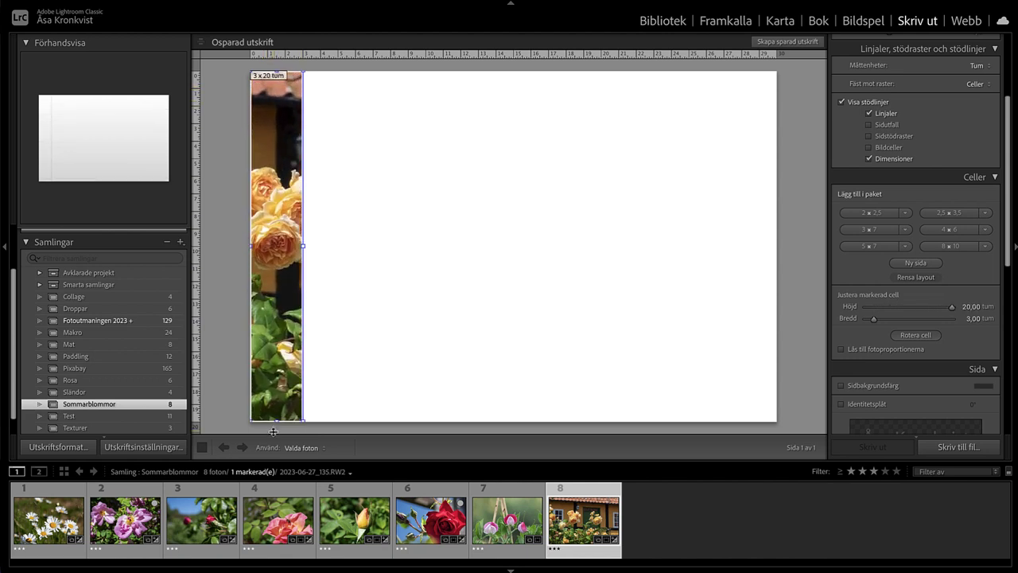
left_click_drag(303, 246, 403, 255)
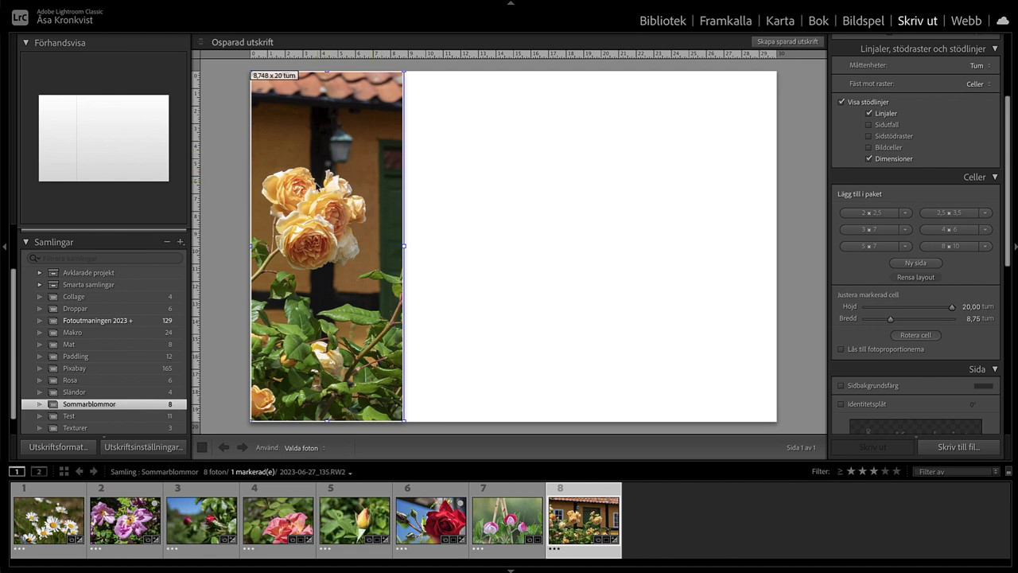
left_click(972, 318)
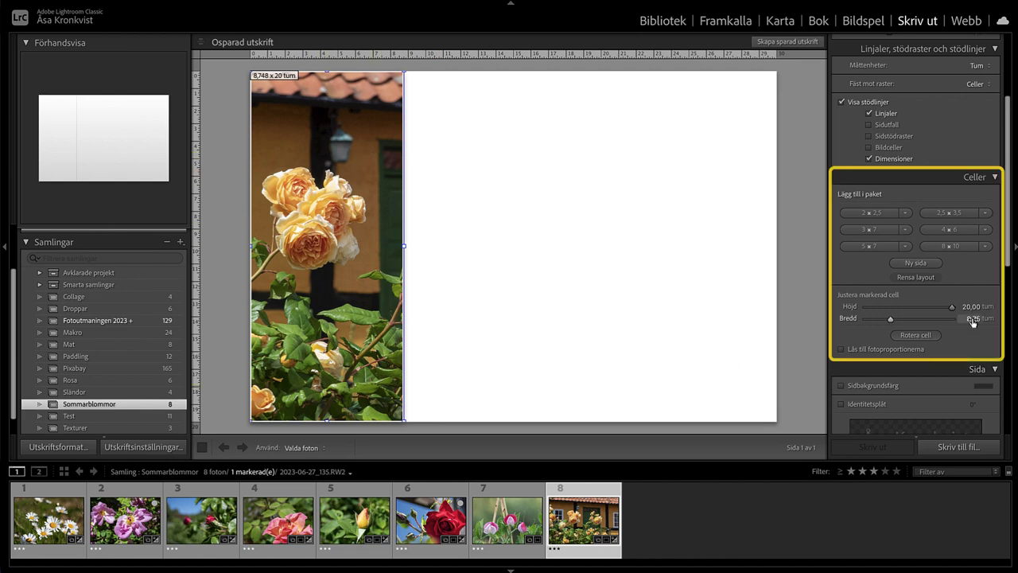
type("10")
key("Return")
mouse_move(442, 527)
left_mouse_down()
mouse_move(591, 236)
mouse_move(463, 100)
left_mouse_up()
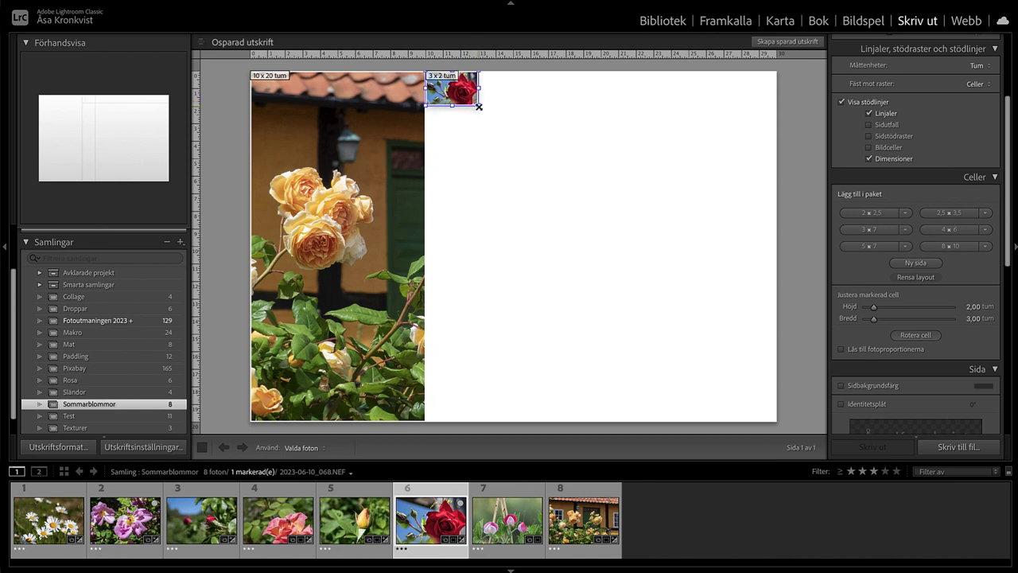
- Stretch the red rose to 20 × 11.42 in and fill below with 10 in rosebud and rose bush cells
left_click_drag(478, 105, 797, 271)
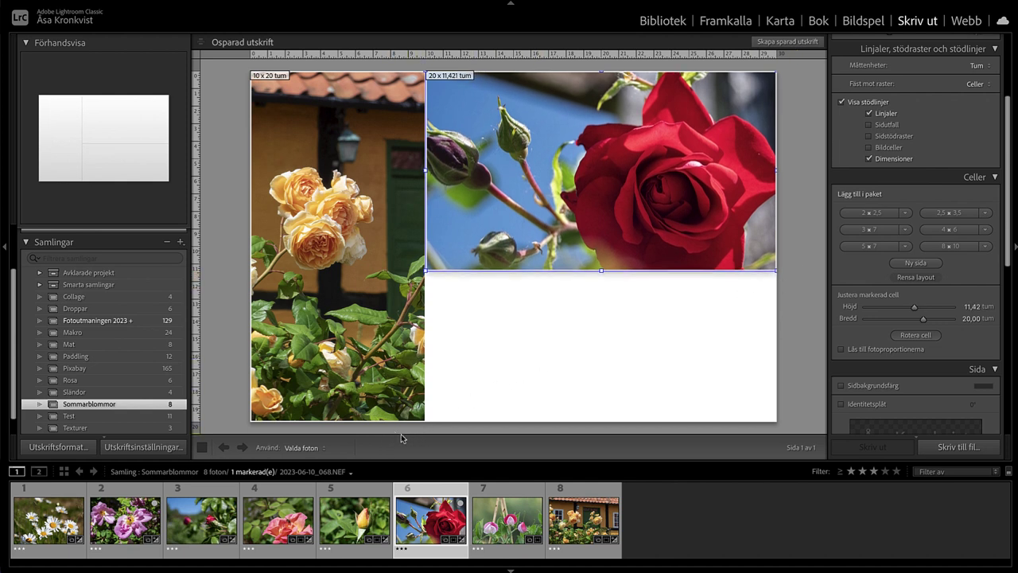
mouse_move(354, 520)
left_mouse_down()
mouse_move(465, 290)
mouse_move(598, 431)
left_mouse_up()
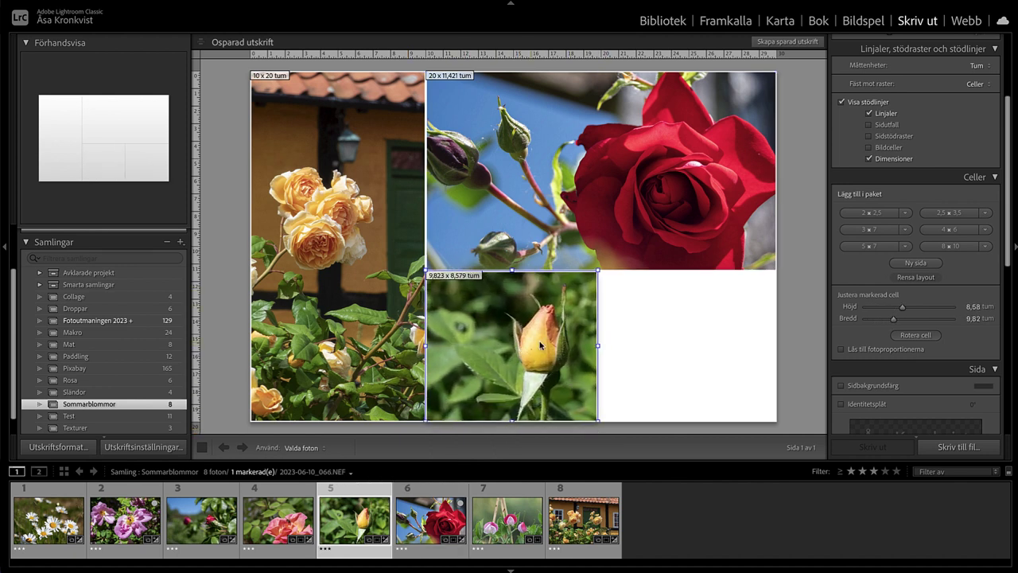
left_click(972, 318)
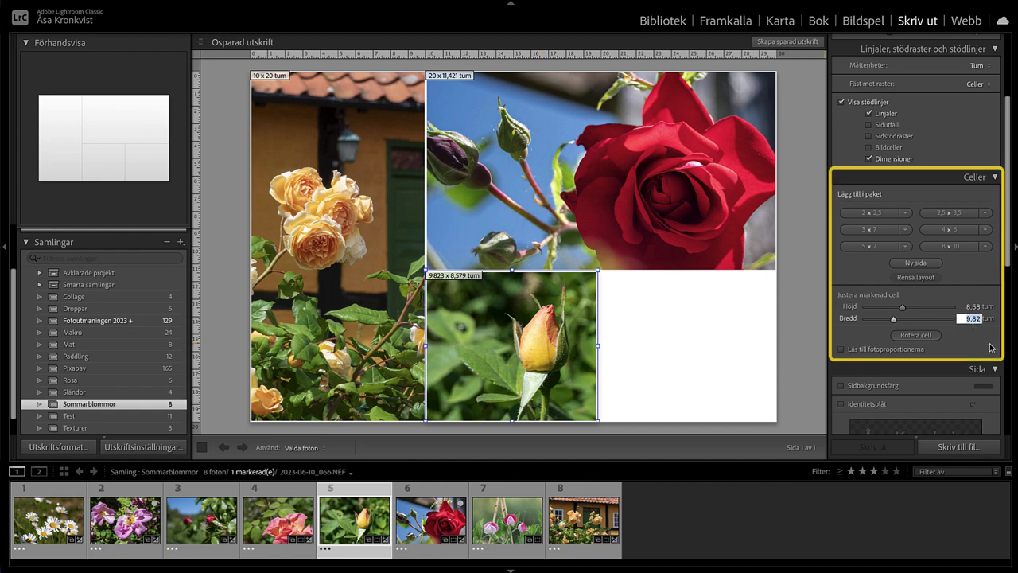
type("10")
key("Tab")
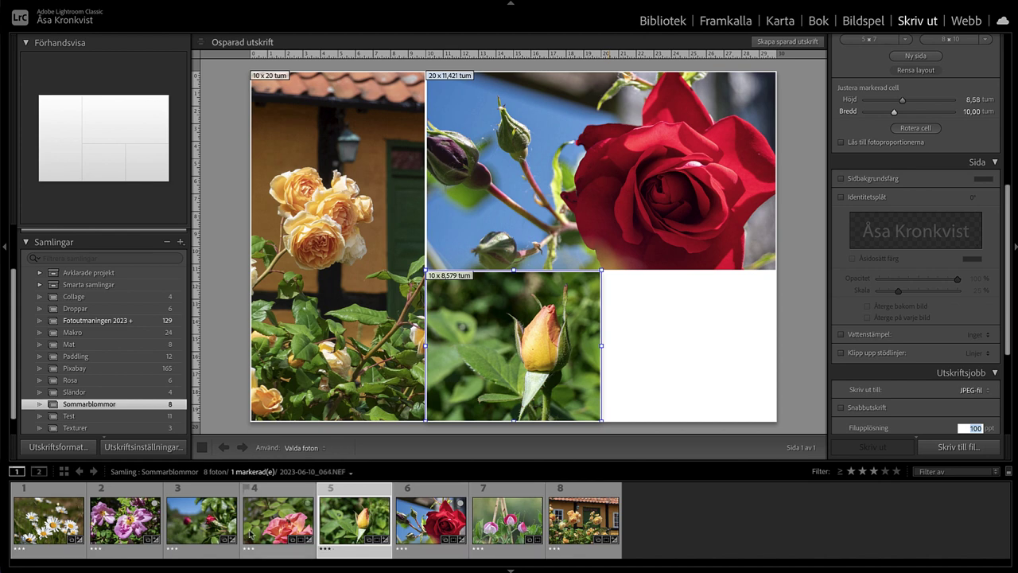
mouse_move(207, 531)
left_mouse_down()
mouse_move(678, 358)
mouse_move(638, 296)
mouse_move(767, 419)
mouse_move(783, 421)
left_mouse_up()
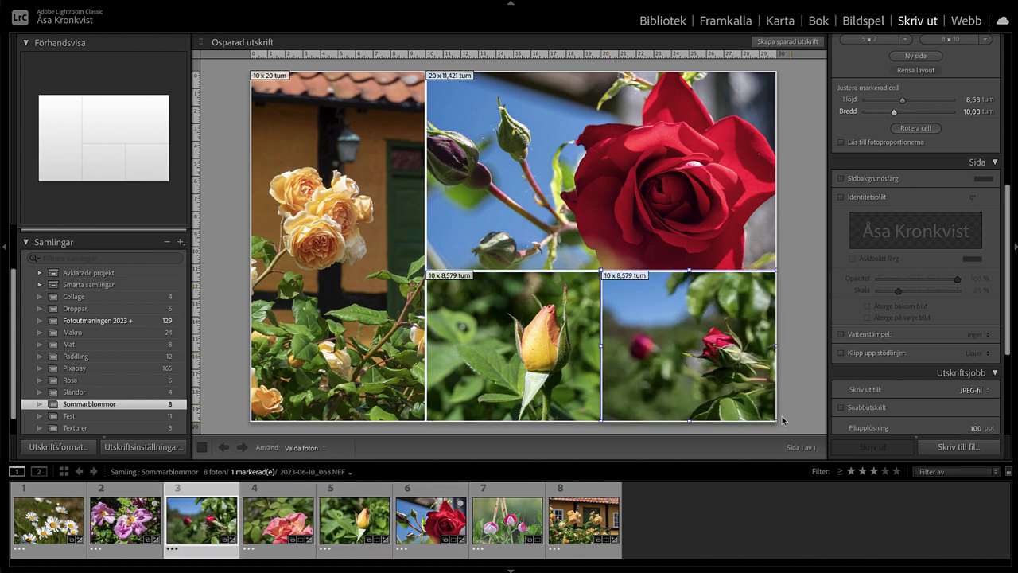
left_click(804, 356)
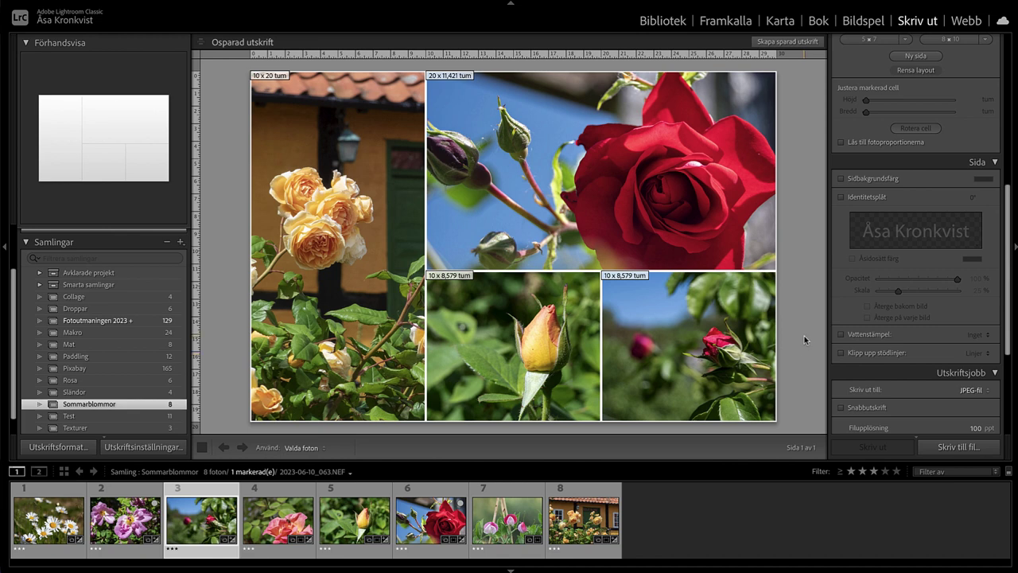
mouse_move(279, 521)
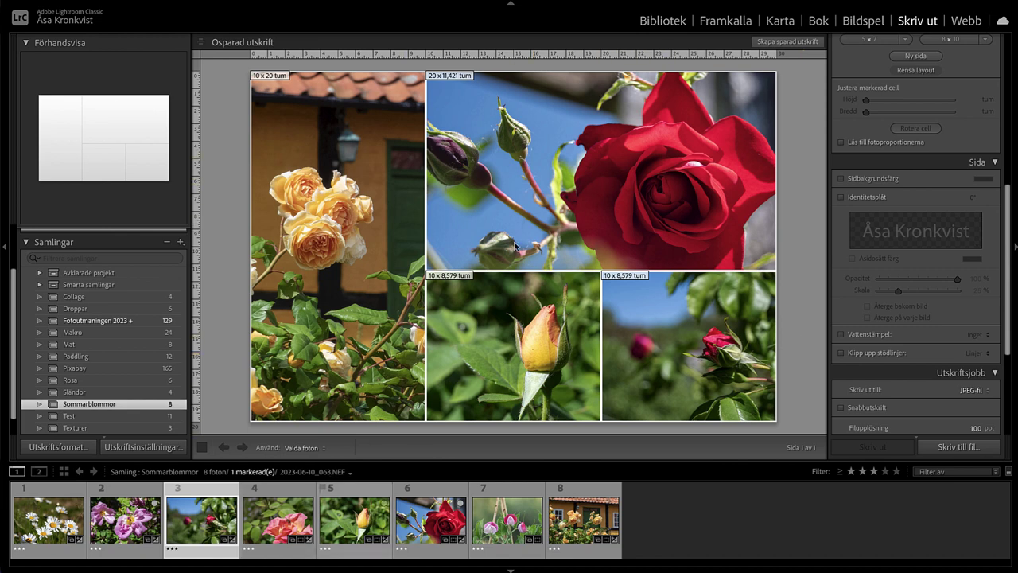
- Put the pink rose with bee top-right and reposition the yellow roses within the left cell
left_click_drag(259, 531, 618, 184)
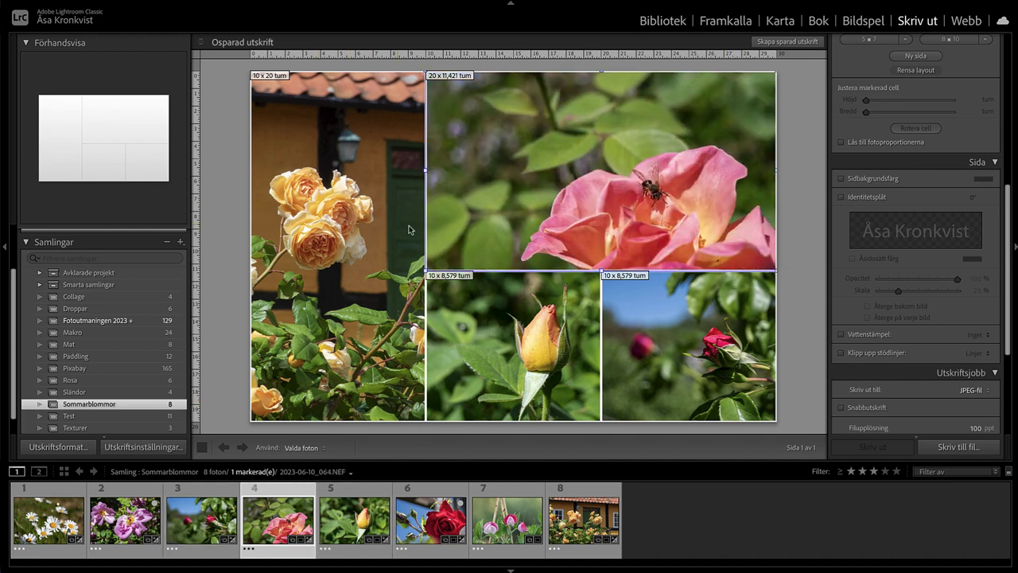
left_click(346, 228)
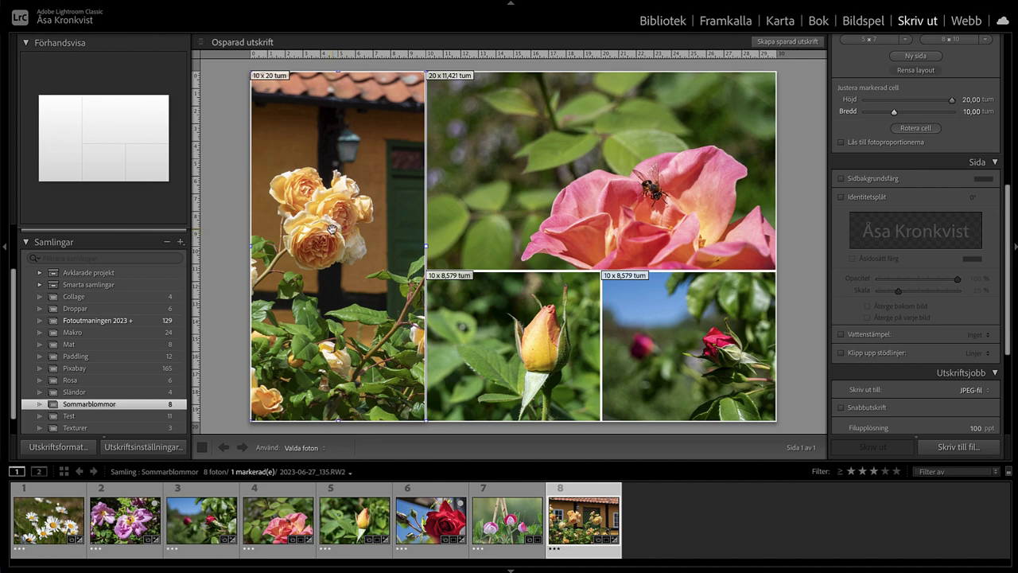
mouse_move(341, 237)
left_mouse_down()
mouse_move(329, 247)
mouse_move(348, 244)
mouse_move(338, 246)
left_mouse_up()
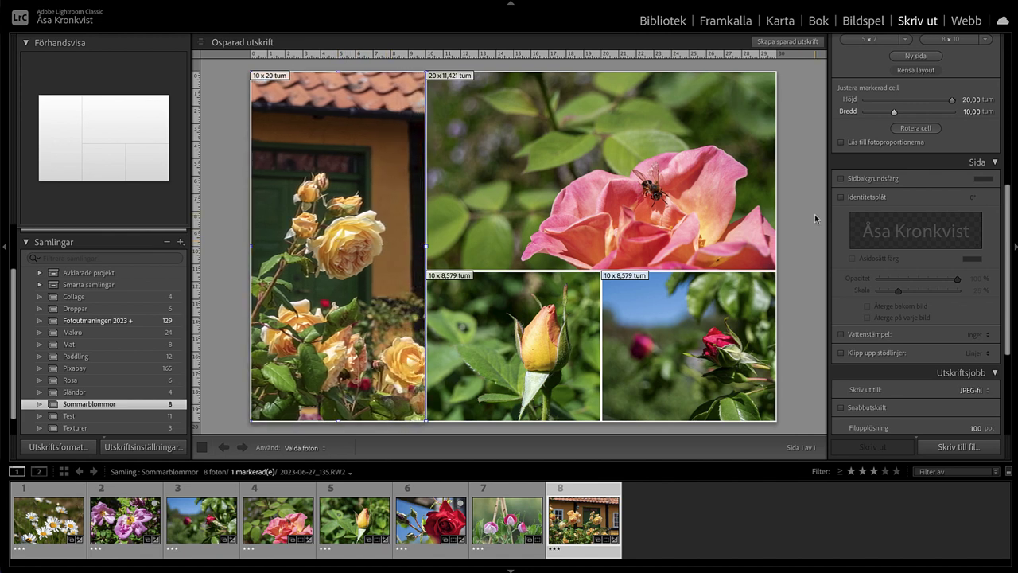
left_click(732, 332)
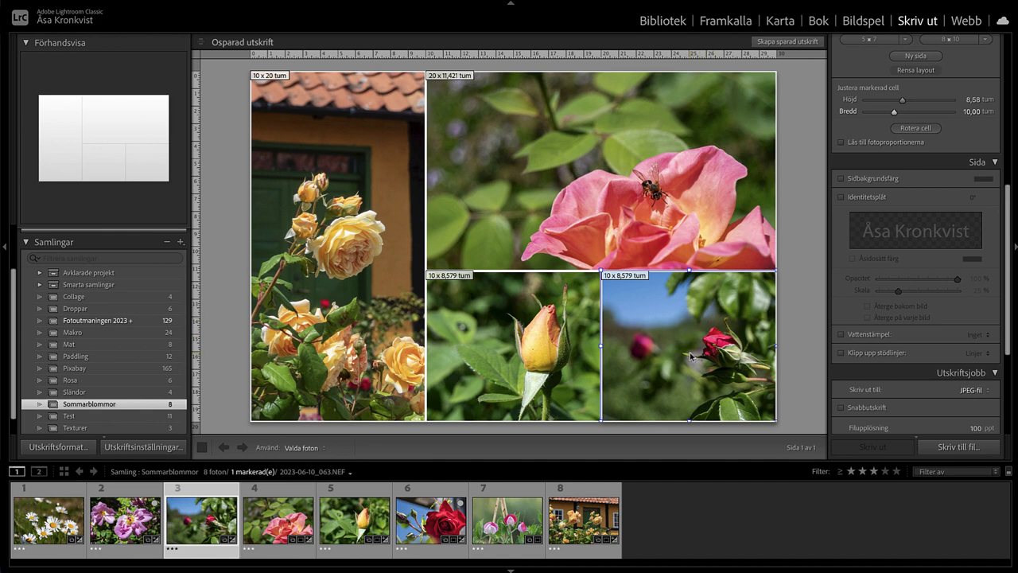
- Make a virtual copy of the red rosebud photo and crop it tightly around the bud in Framkalla
right_click(204, 524)
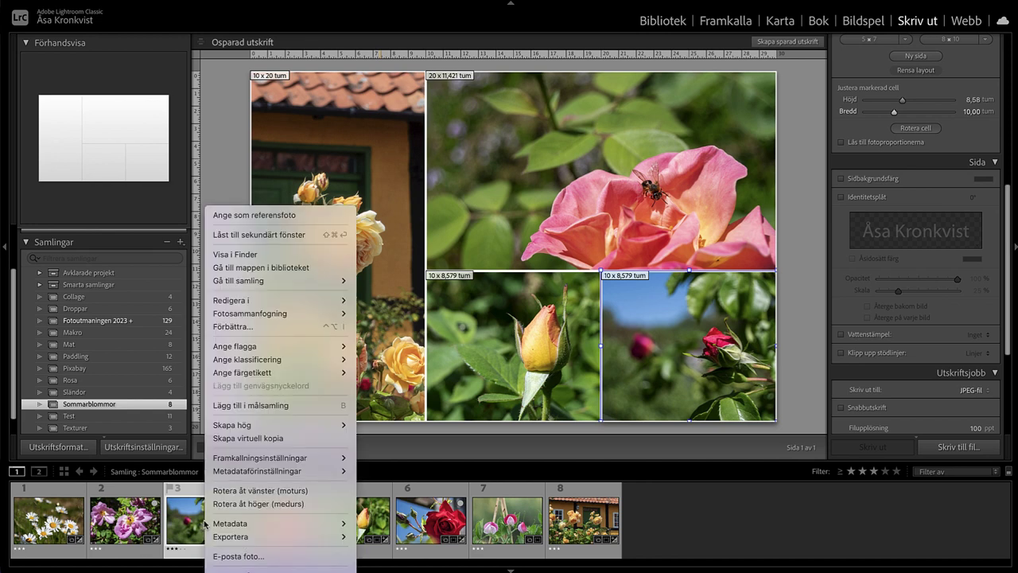
left_click(288, 437)
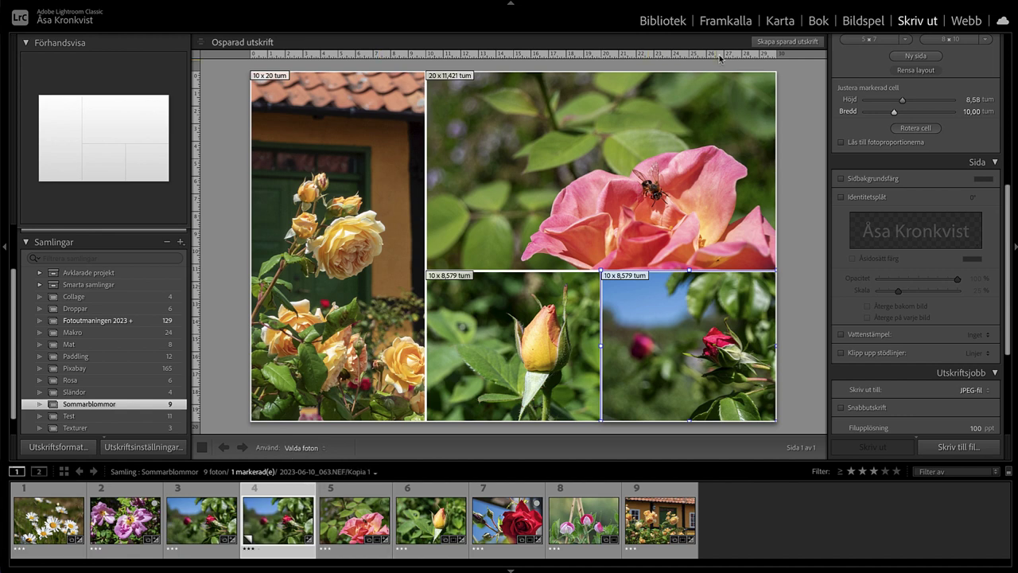
left_click(730, 25)
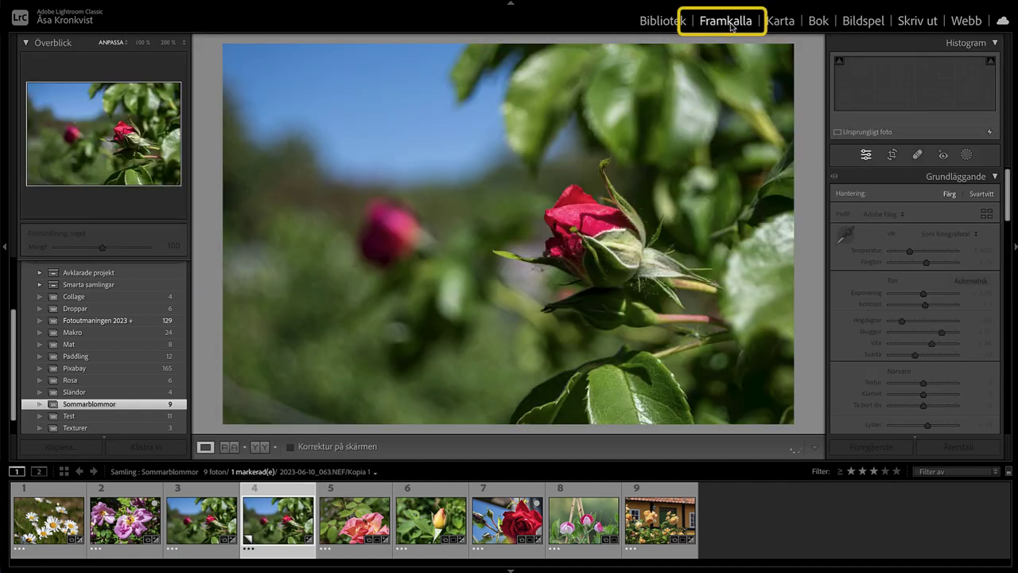
left_click(892, 157)
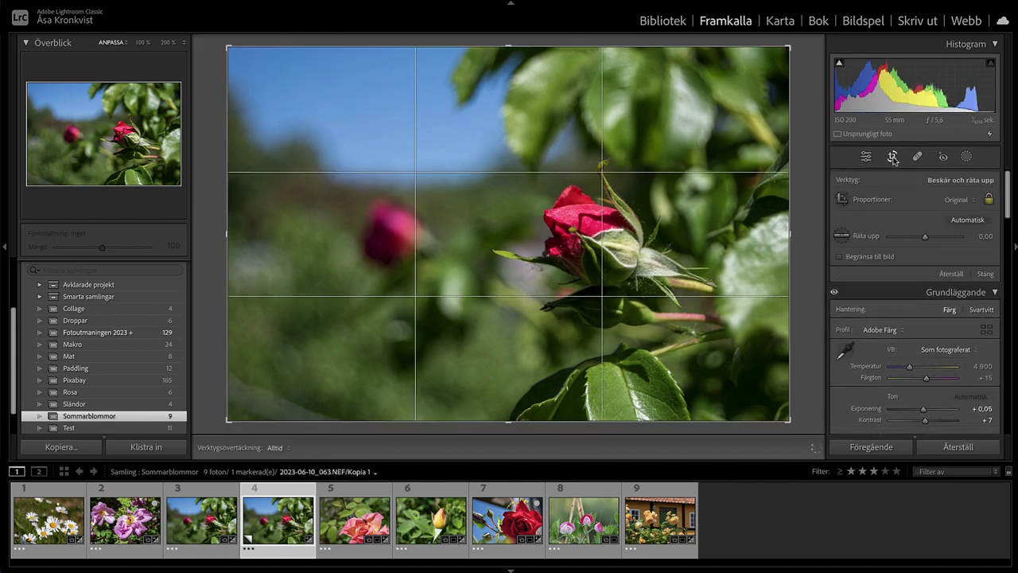
left_click_drag(228, 47, 357, 141)
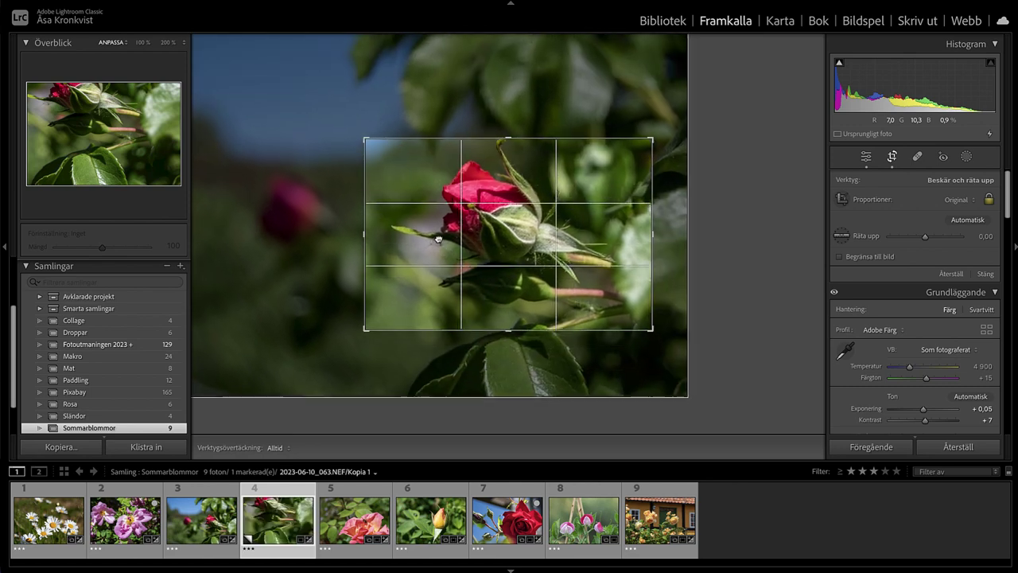
left_click_drag(438, 238, 459, 249)
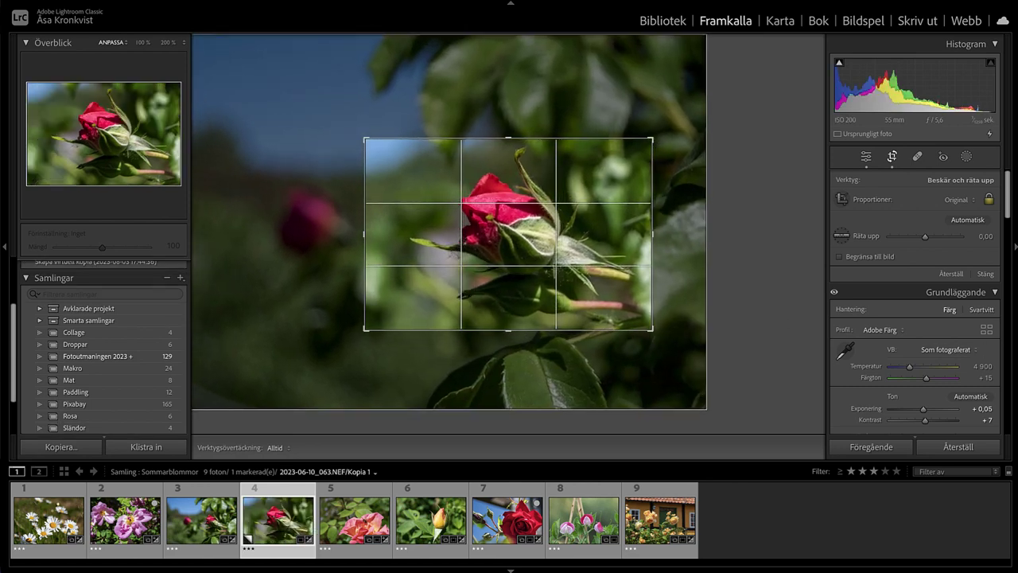
left_click(985, 272)
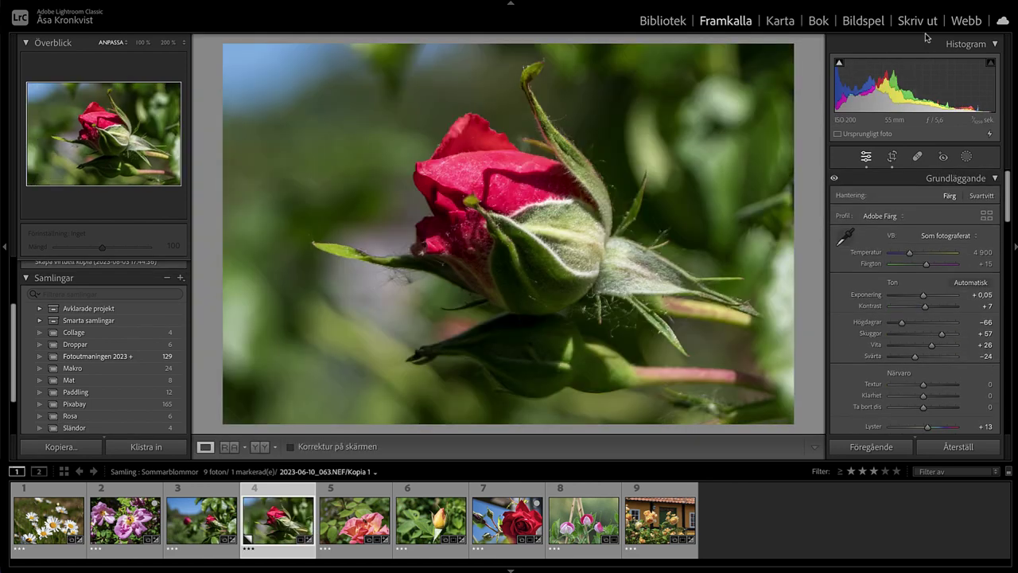
left_click(928, 26)
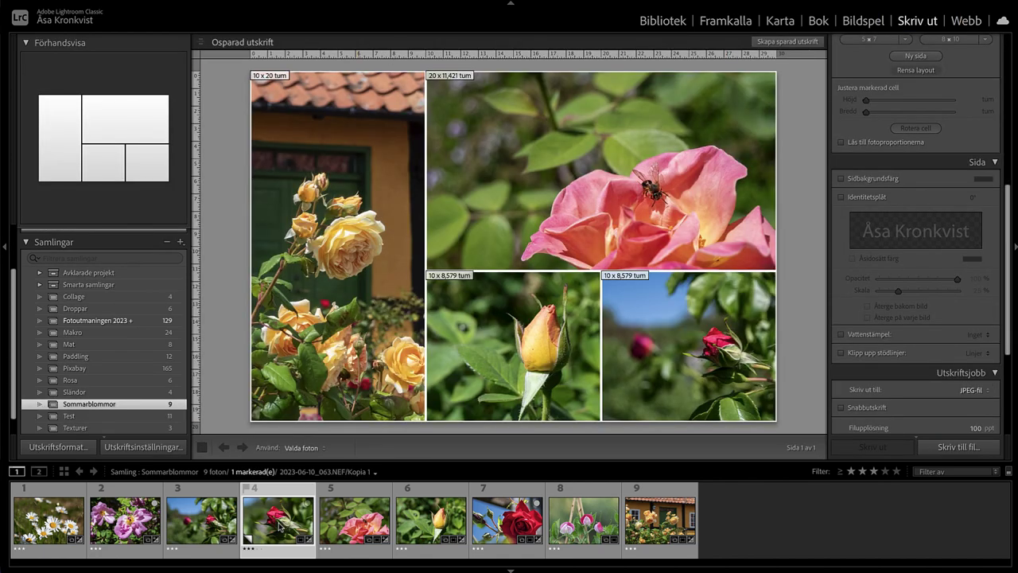
- Place the cropped rosebud virtual copy into the bottom-right collage cell and deselect it
left_click_drag(278, 525, 692, 358)
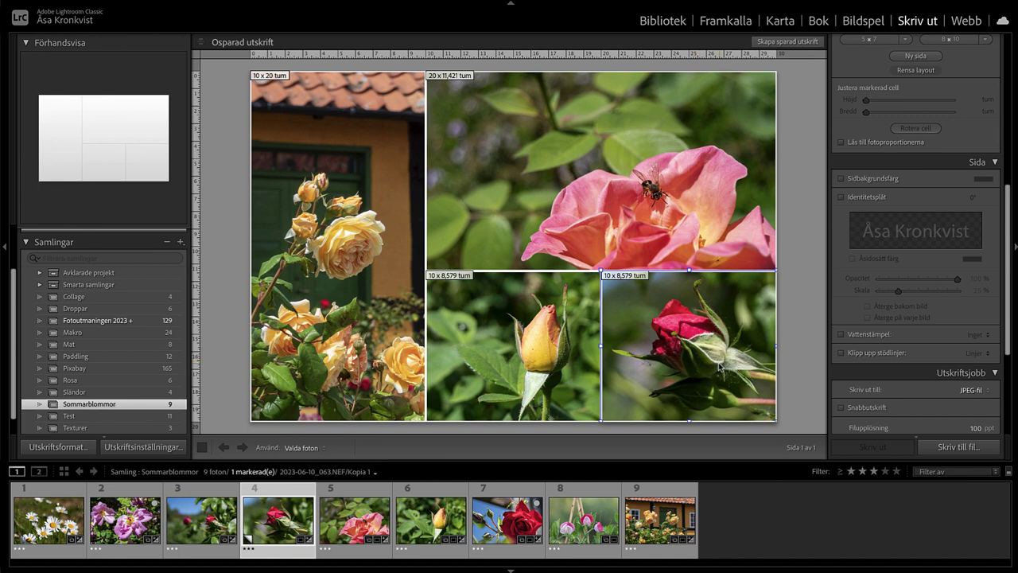
left_click(814, 338)
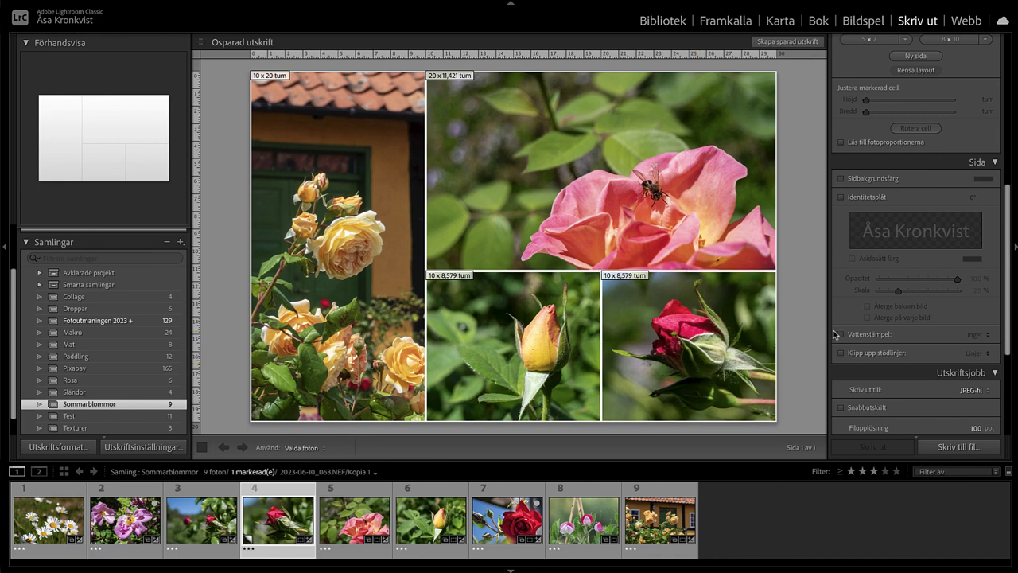
left_click_drag(1010, 334, 1015, 412)
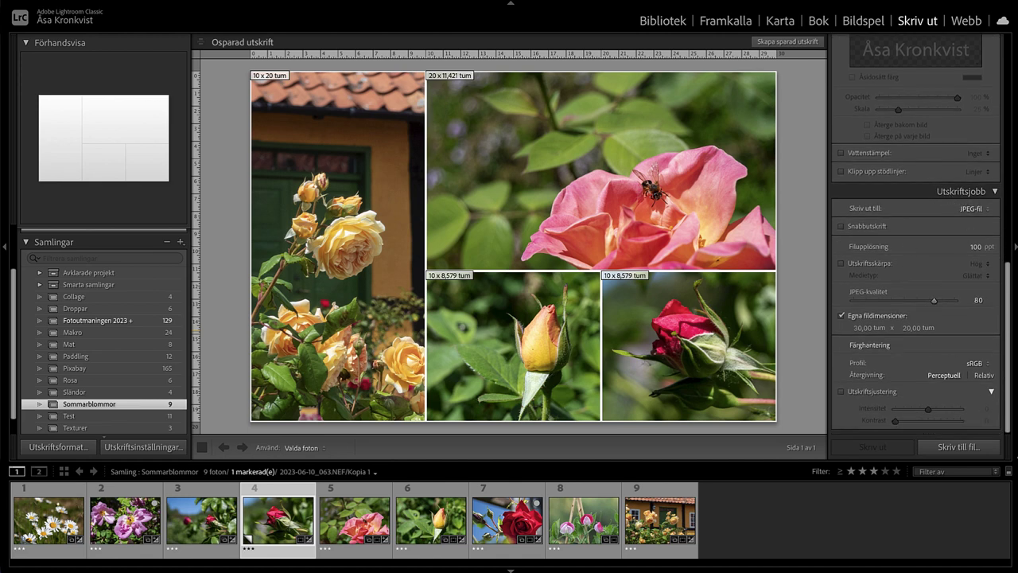
- Export the collage to a JPEG file named 2023 in the _collage folder
left_click(960, 452)
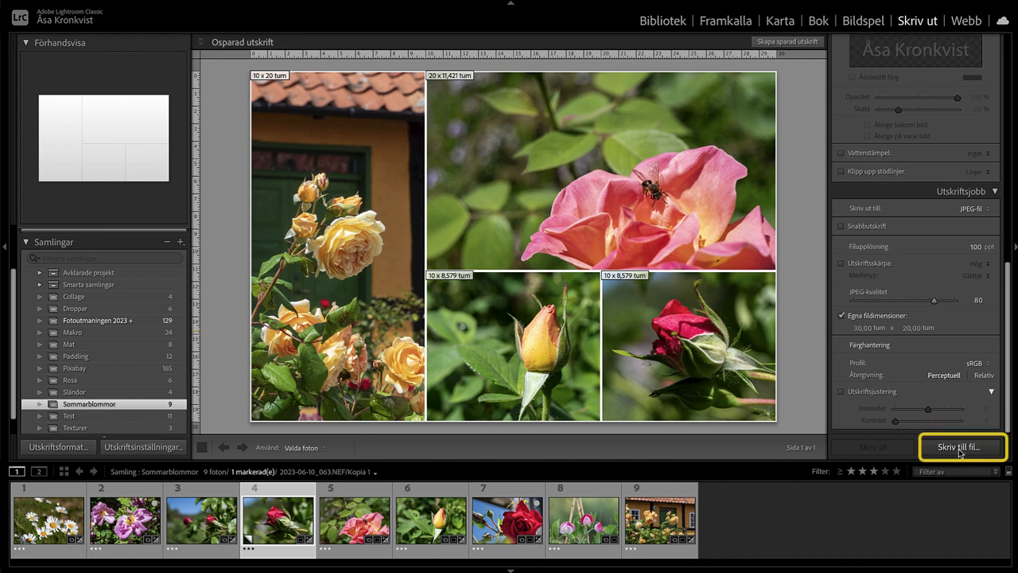
left_click(960, 452)
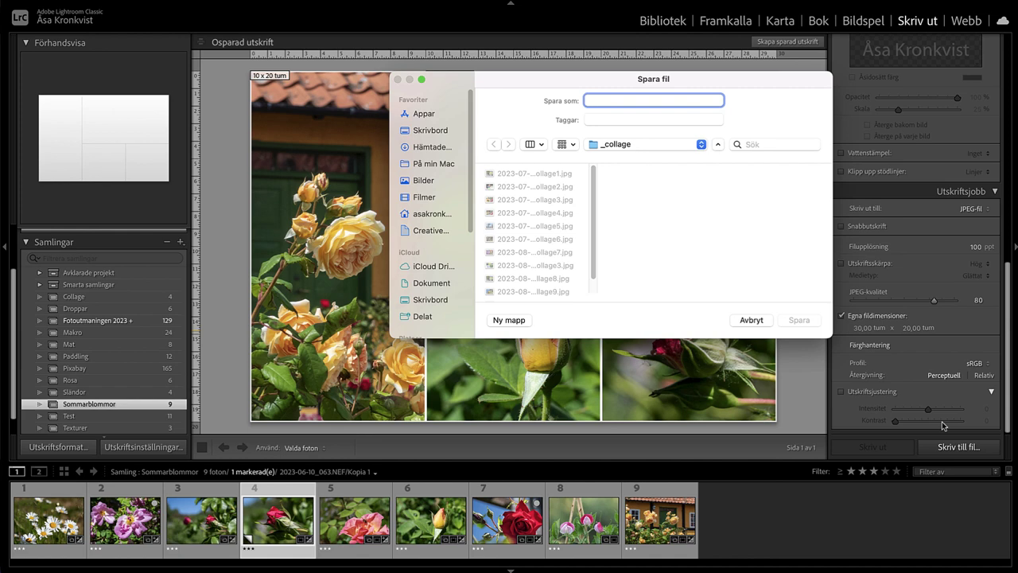
type("2023")
left_click(801, 321)
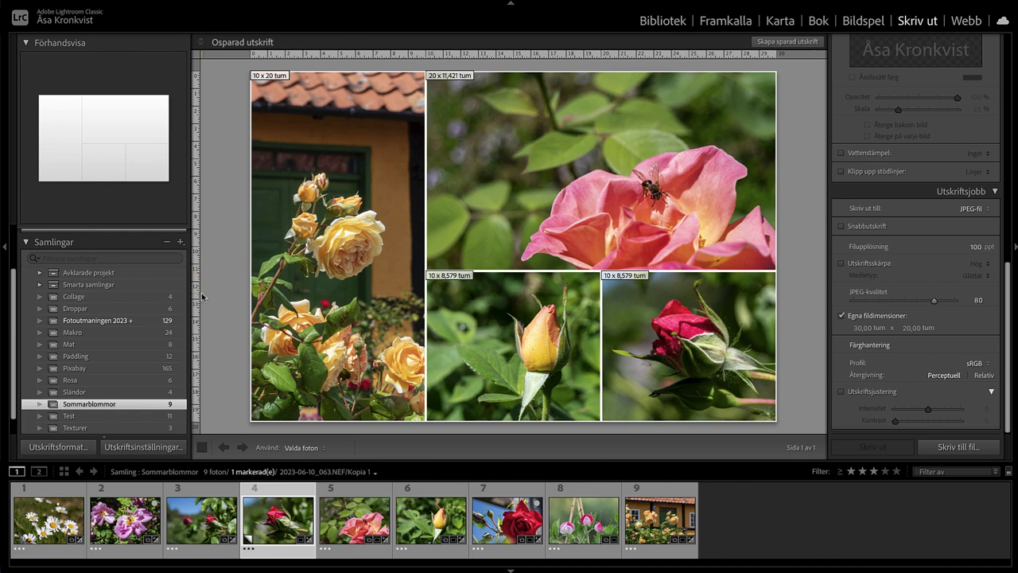
- Create a new print template folder named Collage
scroll(176, 305, "up", 3)
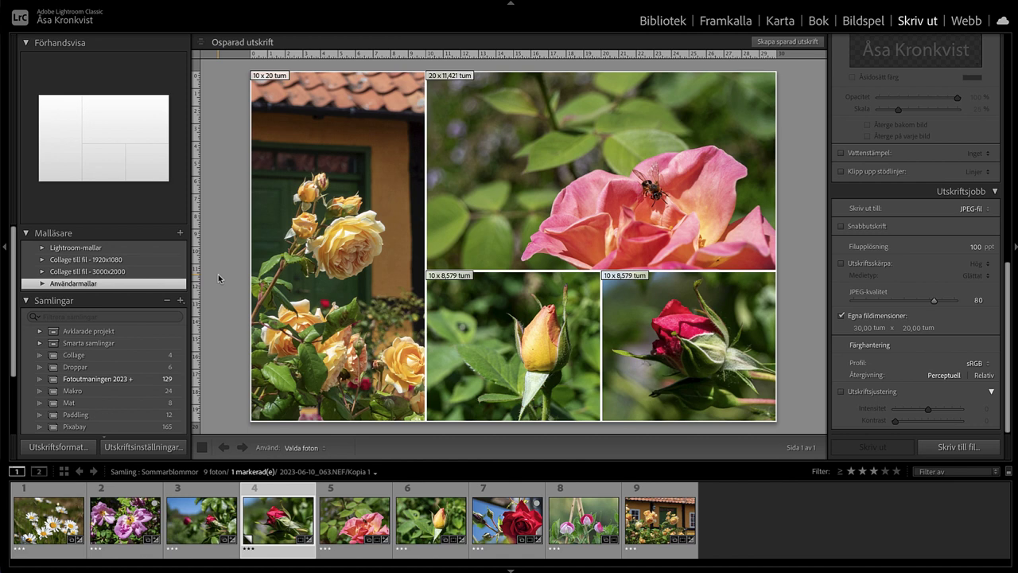
right_click(144, 259)
left_click(157, 267)
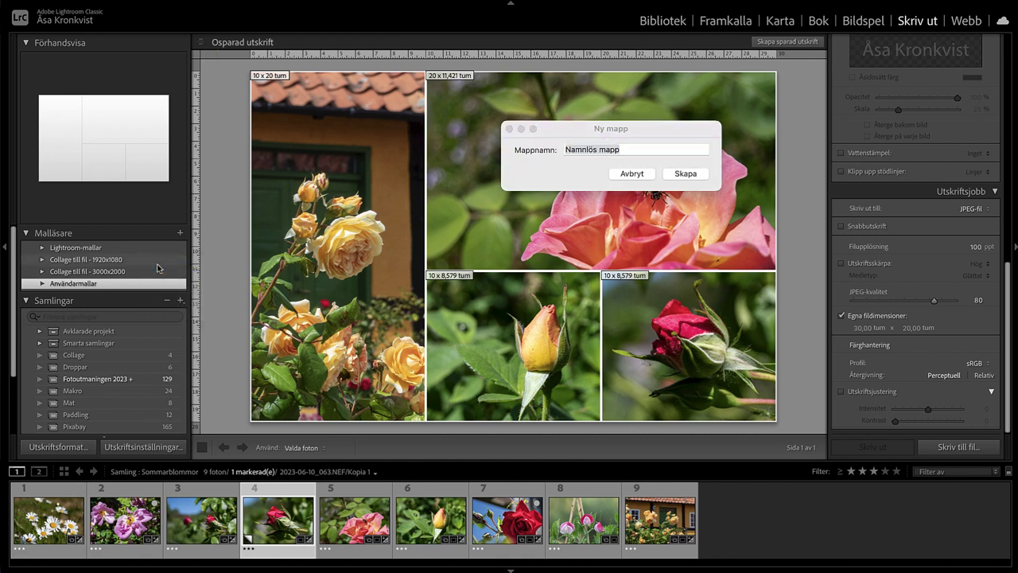
type("Col")
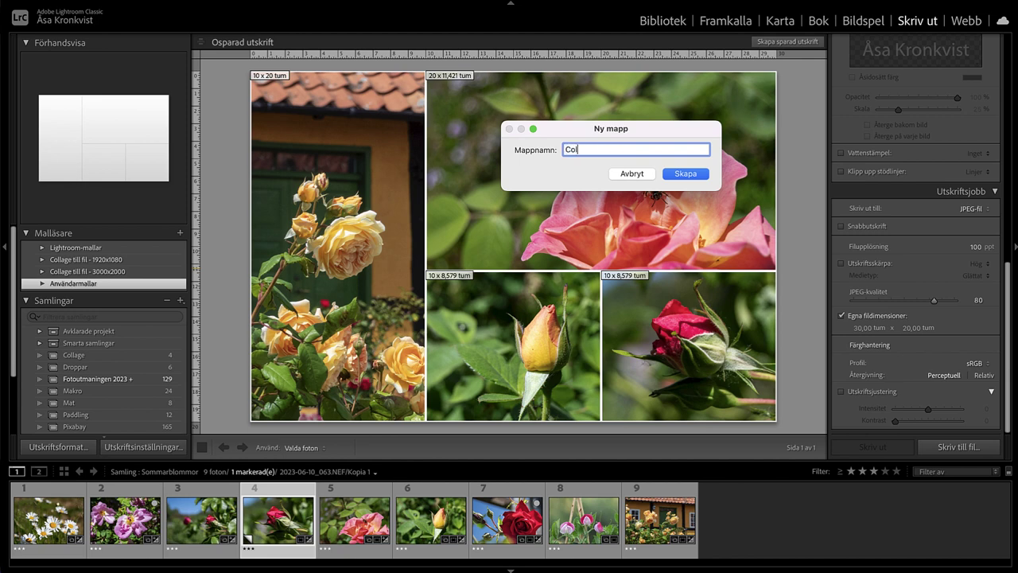
type("lage")
left_click(669, 175)
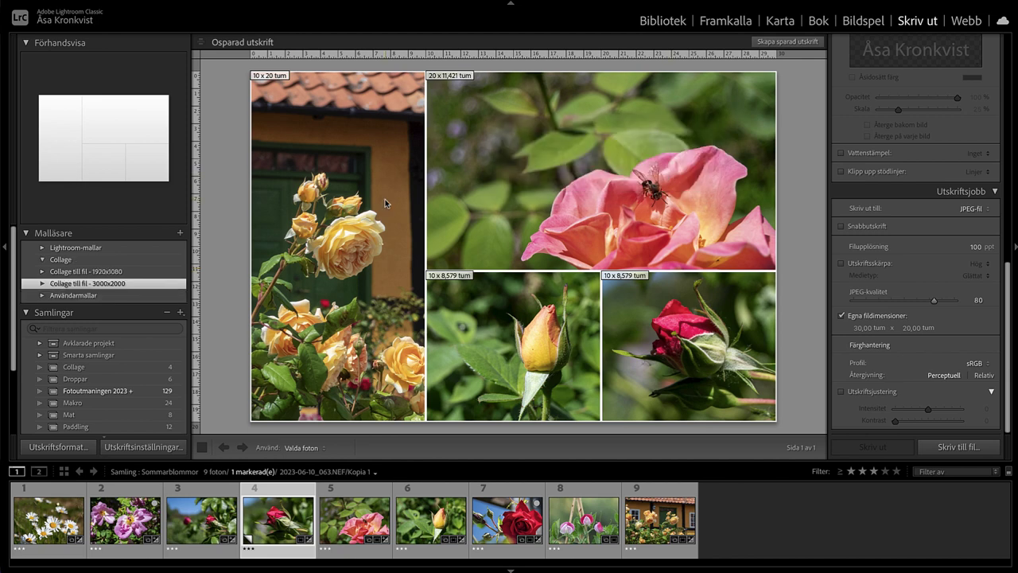
- Save the current layout as template '4 bilder en smal' in the Collage folder
left_click(97, 263)
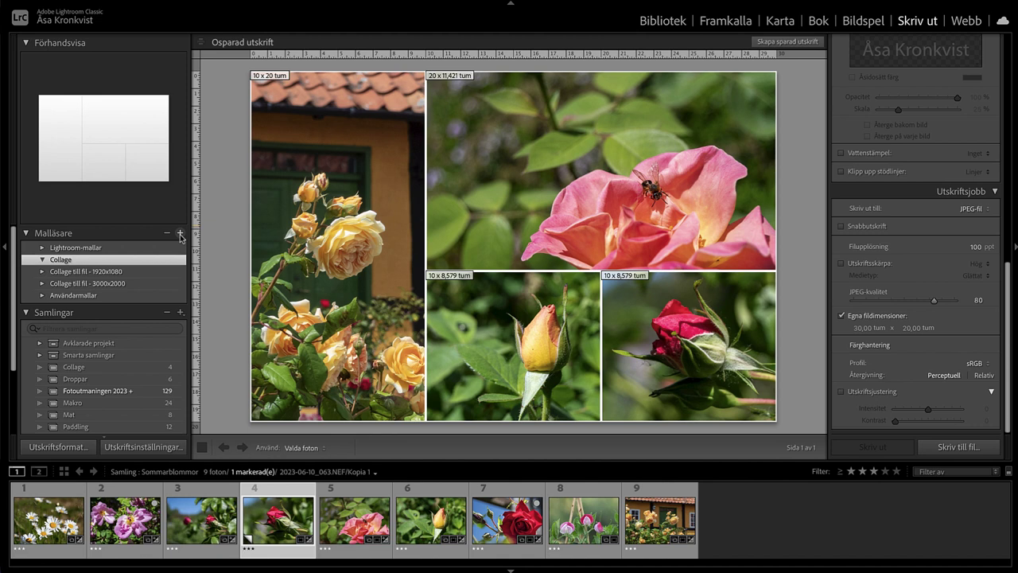
left_click(180, 235)
type("4 bilder en smal")
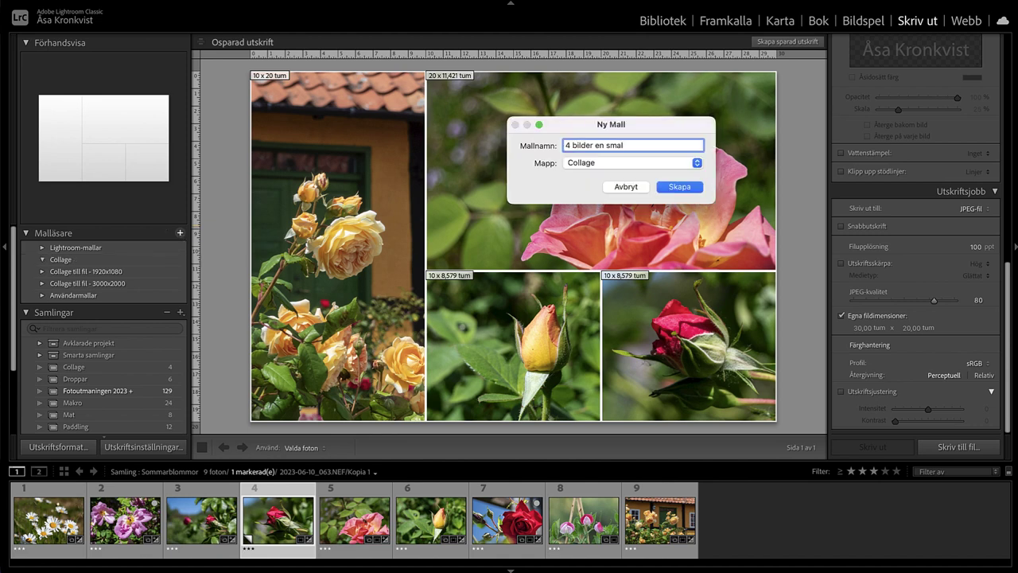
key("Return")
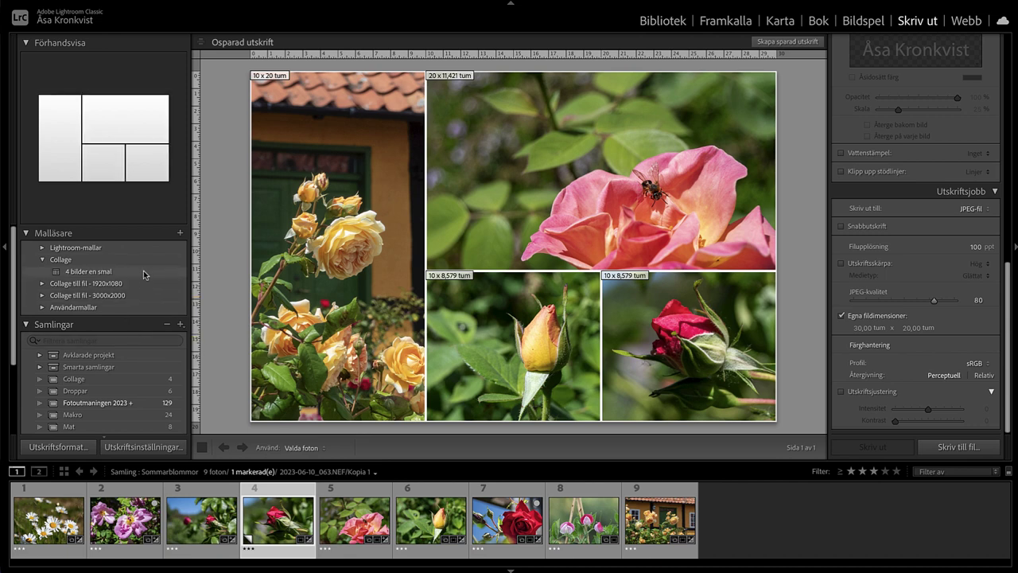
- Load the '4 bilder en smal' template and show the Makro collection
left_click(143, 273)
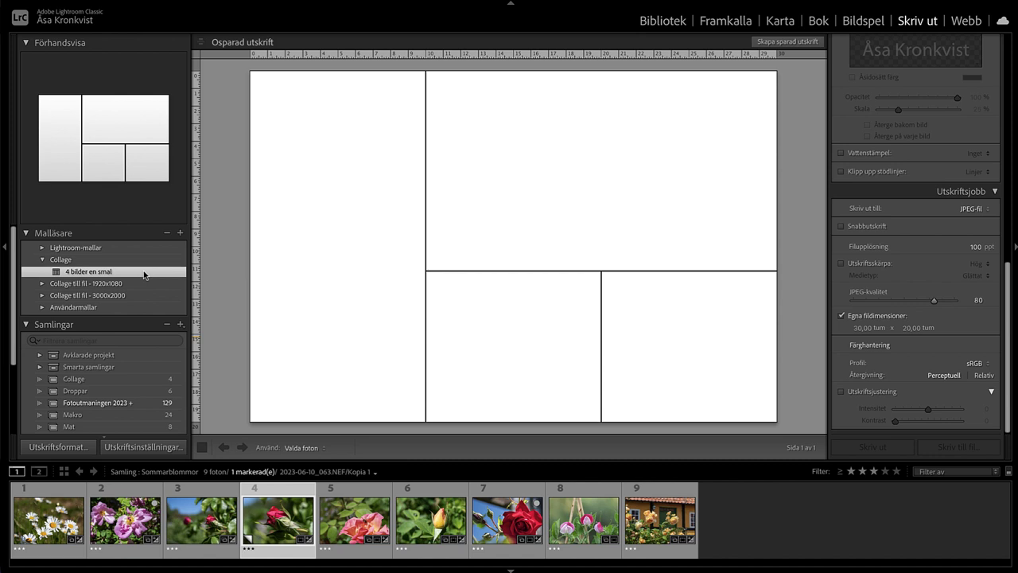
scroll(109, 390, "down", 1)
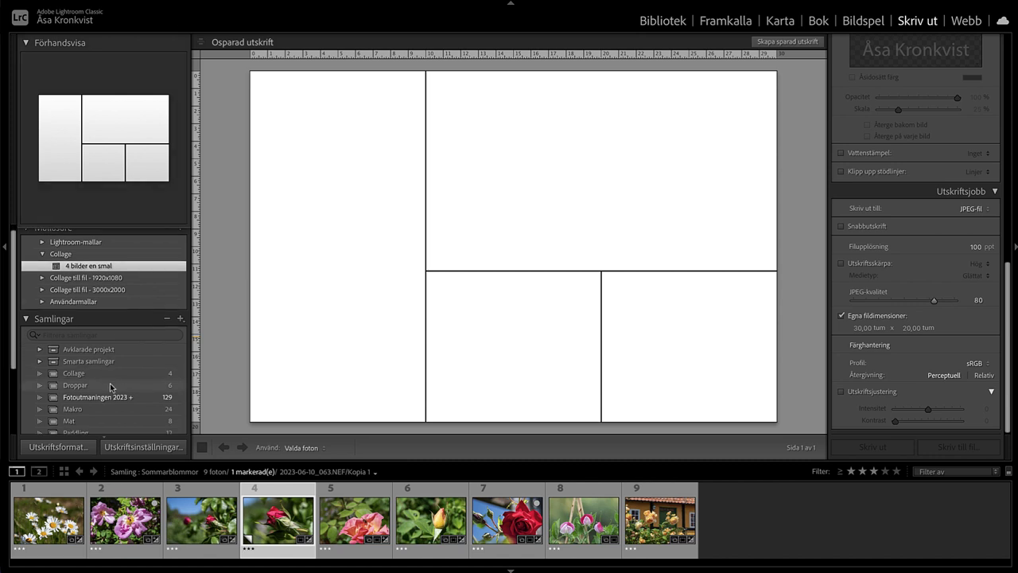
left_click(107, 408)
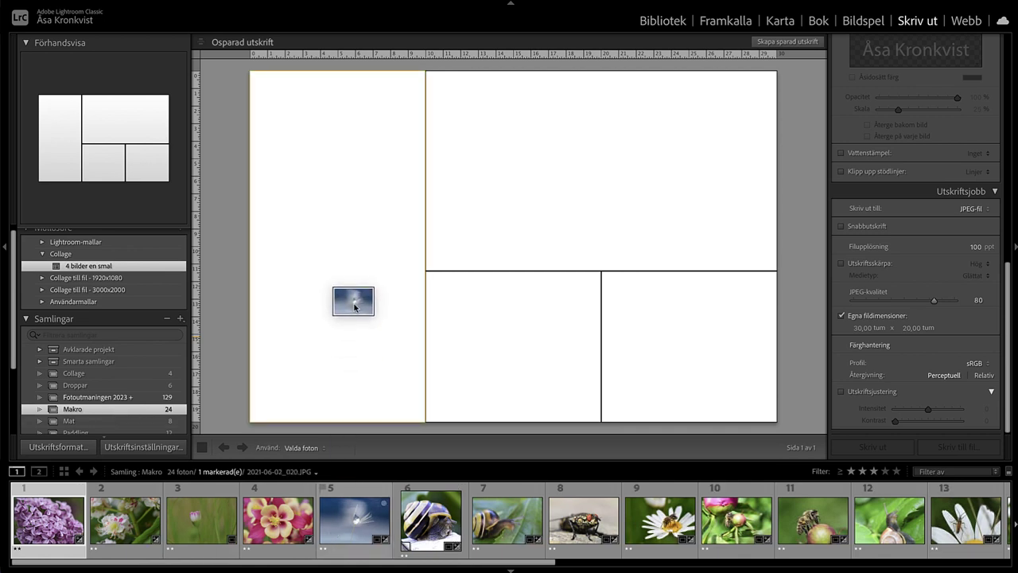
- Fill the cells with the dandelion, snail, lilac and bee-on-daisy photos
left_click_drag(354, 521, 352, 302)
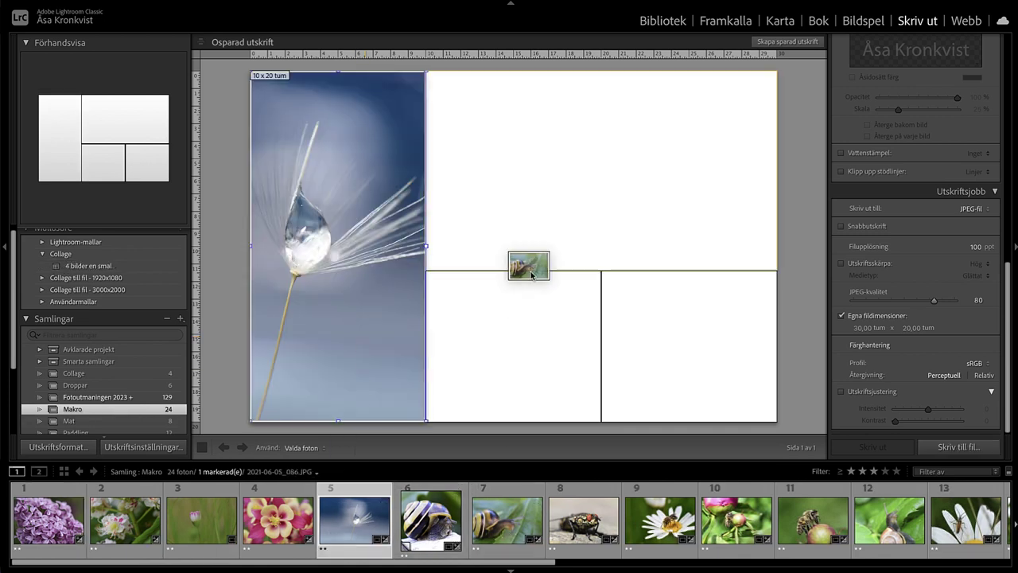
left_click_drag(507, 521, 531, 256)
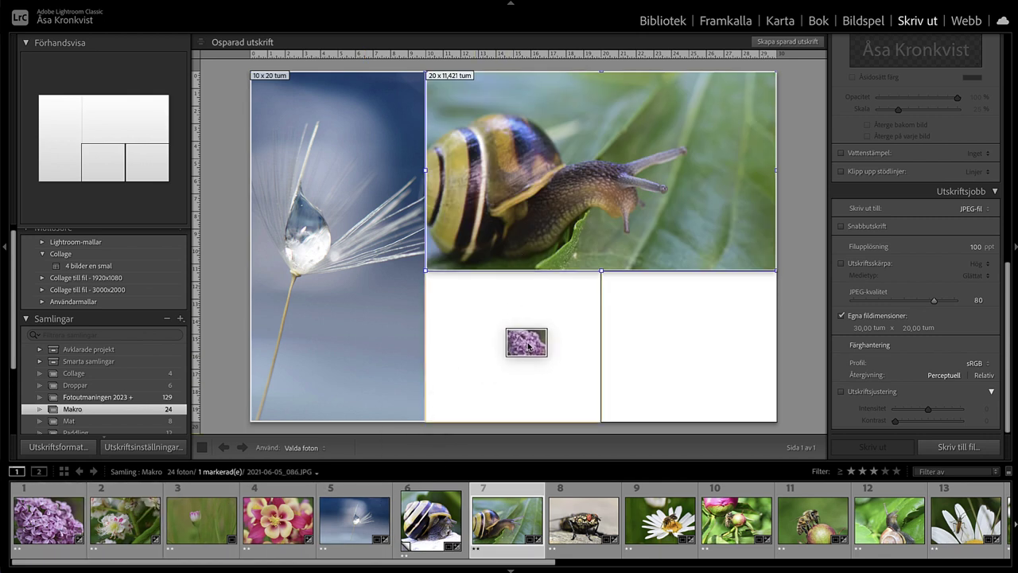
left_click_drag(40, 521, 525, 345)
left_click_drag(680, 509, 694, 371)
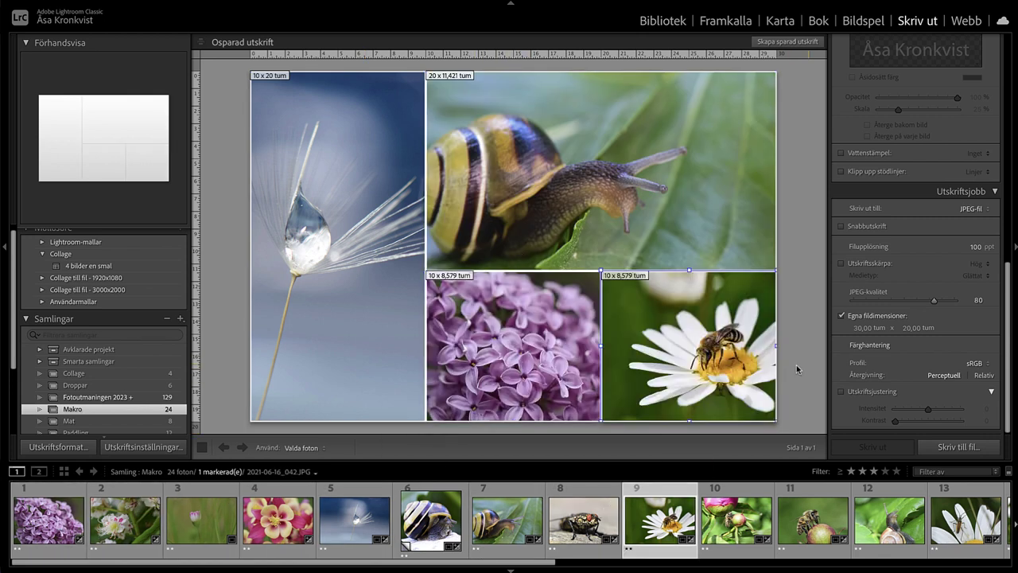